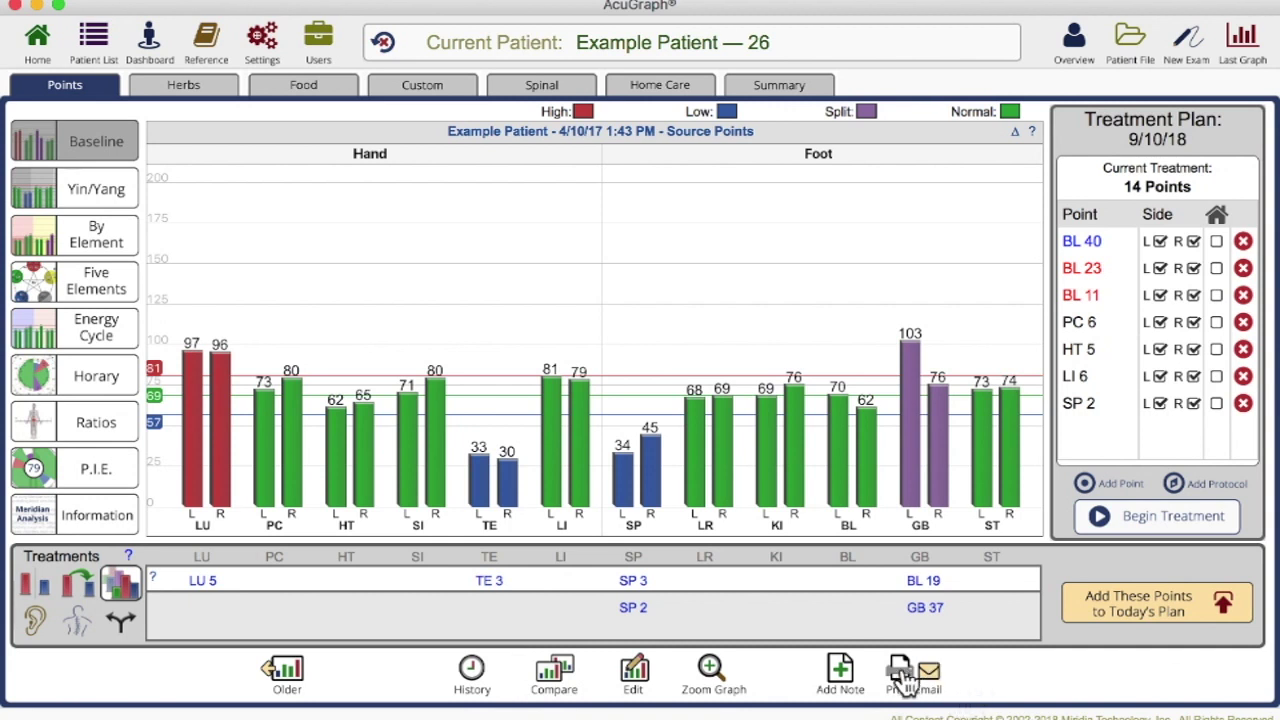
# - Open the patient's summary report for printing or emailing, add the Screening Report Cover as cover page, and review it
pyautogui.click(905, 680)
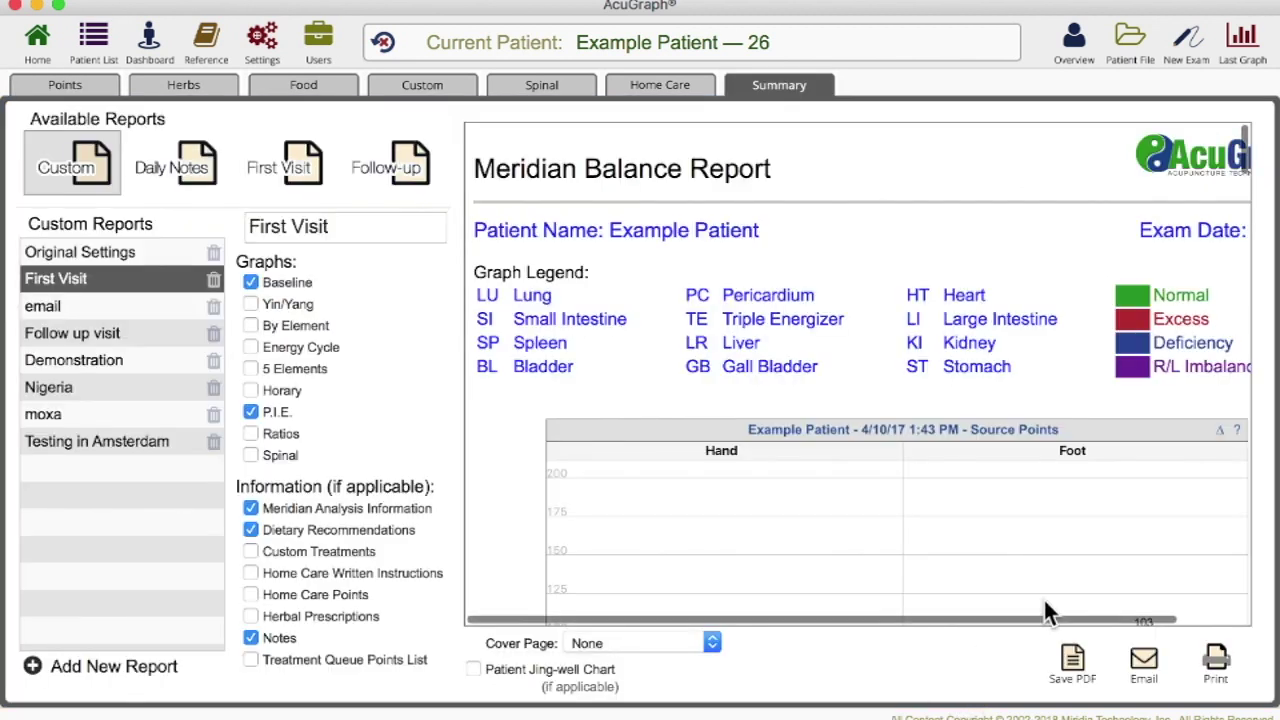
pyautogui.click(684, 645)
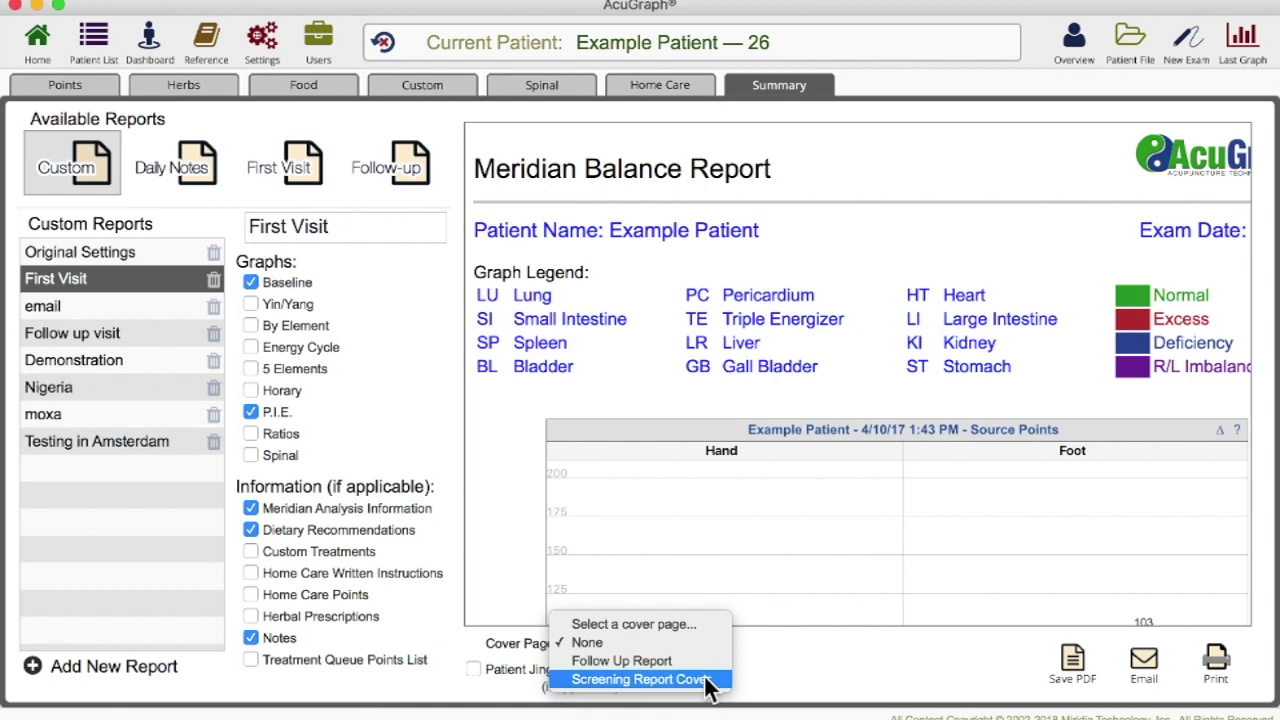
pyautogui.click(706, 679)
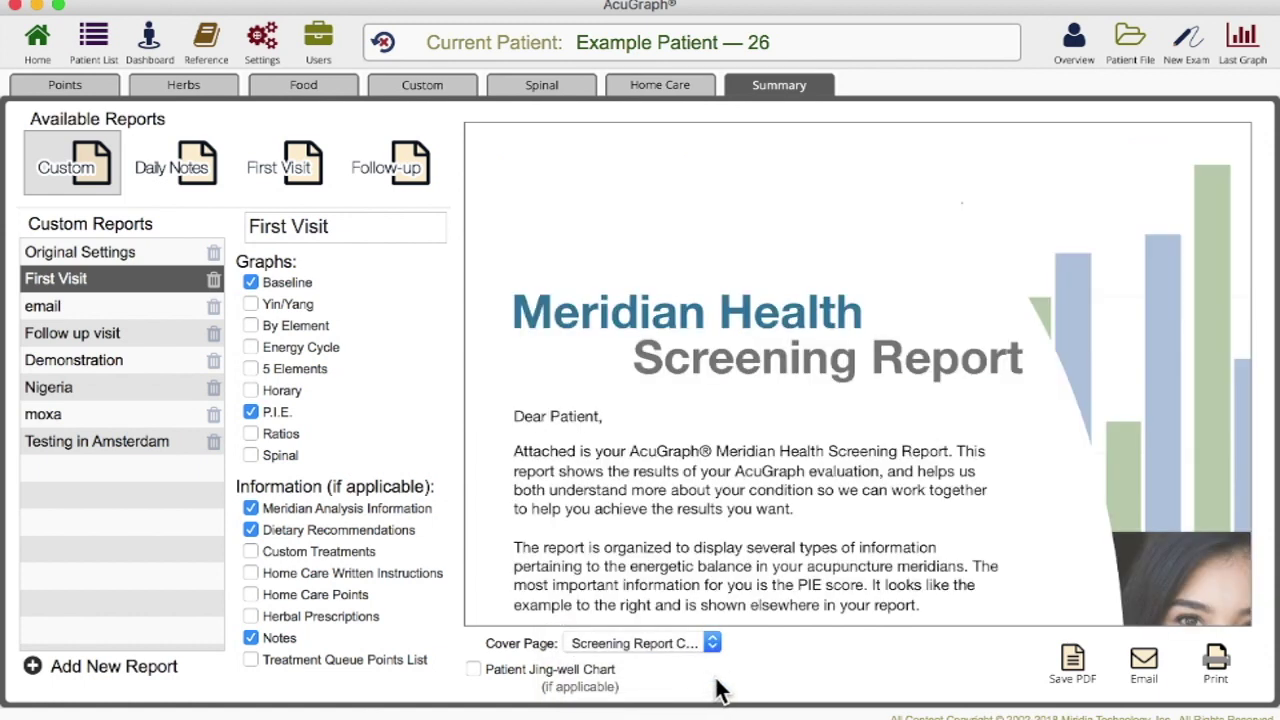
pyautogui.scroll(-10, 807, 520)
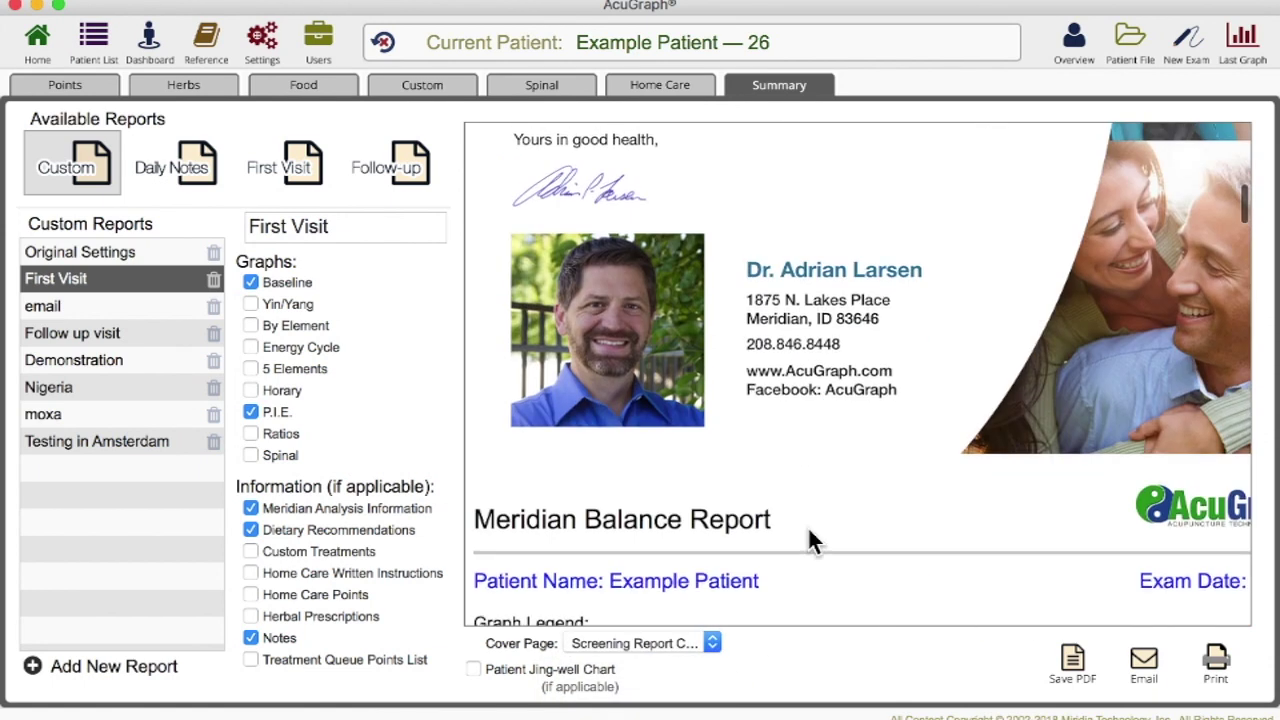
pyautogui.scroll(10, 697, 610)
# - Switch the report's cover page to Follow Up Report, read through it, and set the cover page back to None
pyautogui.click(670, 640)
pyautogui.click(673, 624)
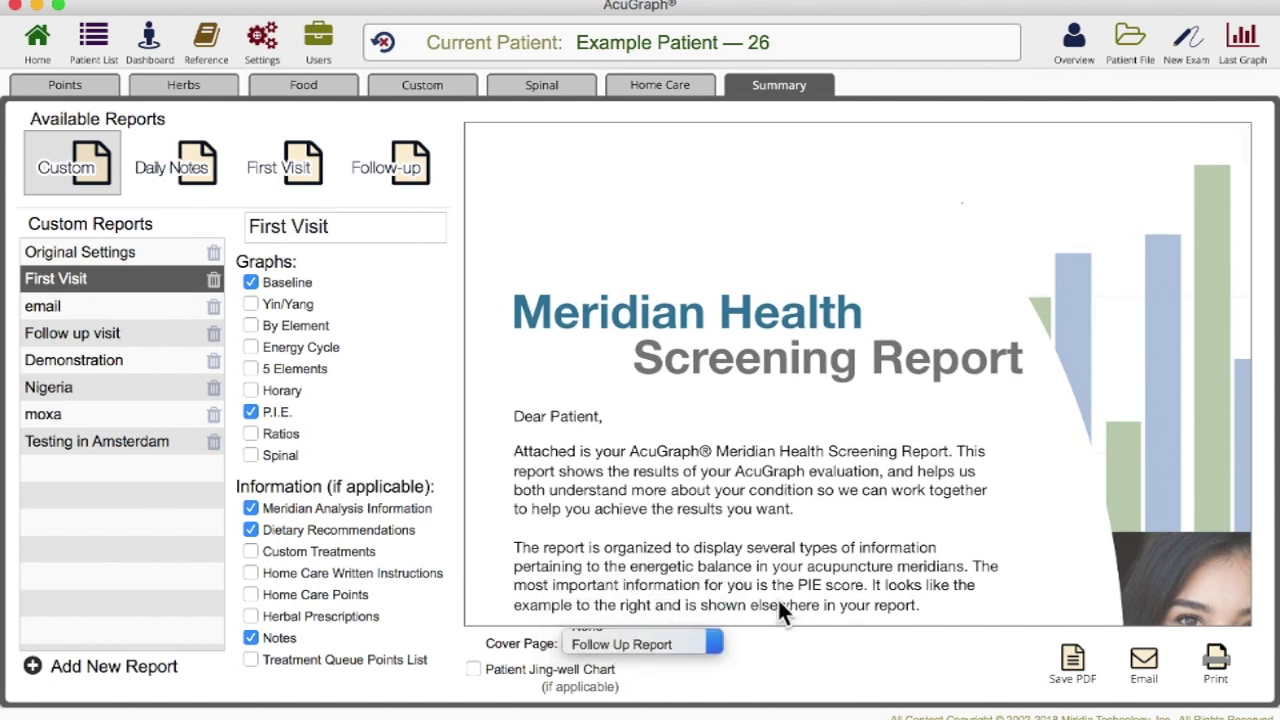
pyautogui.scroll(-8, 817, 586)
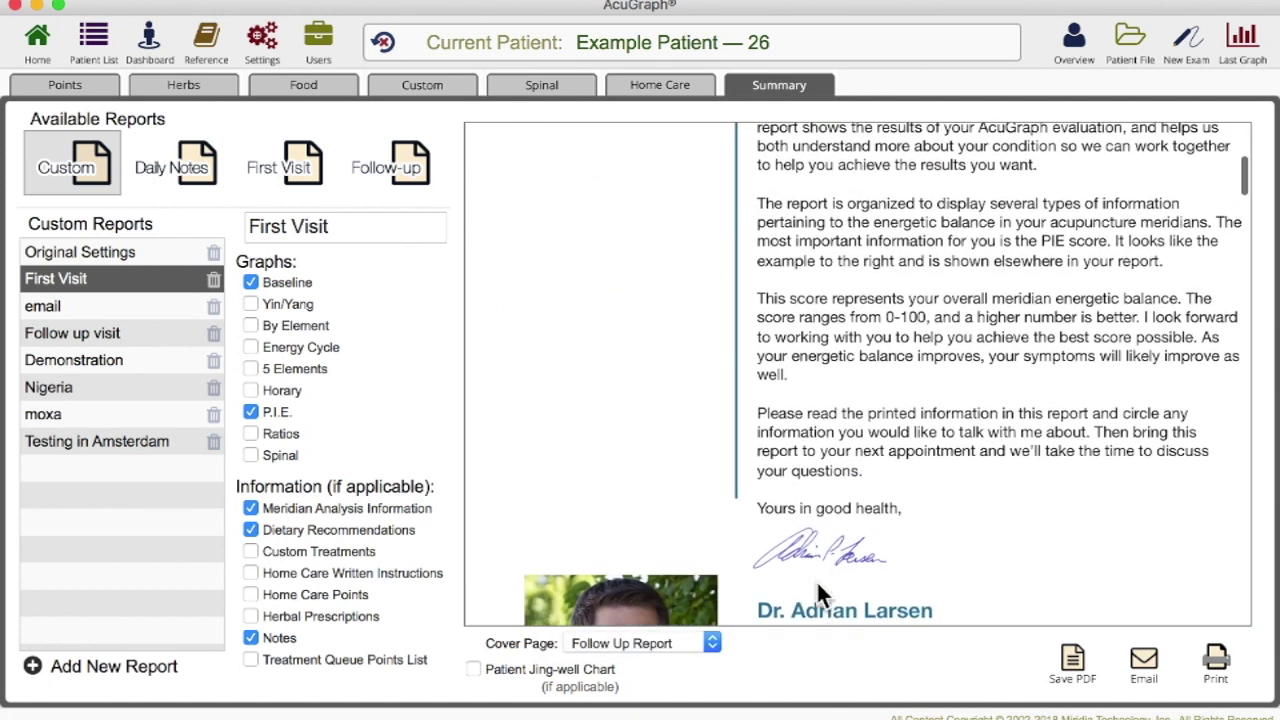
pyautogui.scroll(-8, 816, 590)
pyautogui.scroll(15, 816, 590)
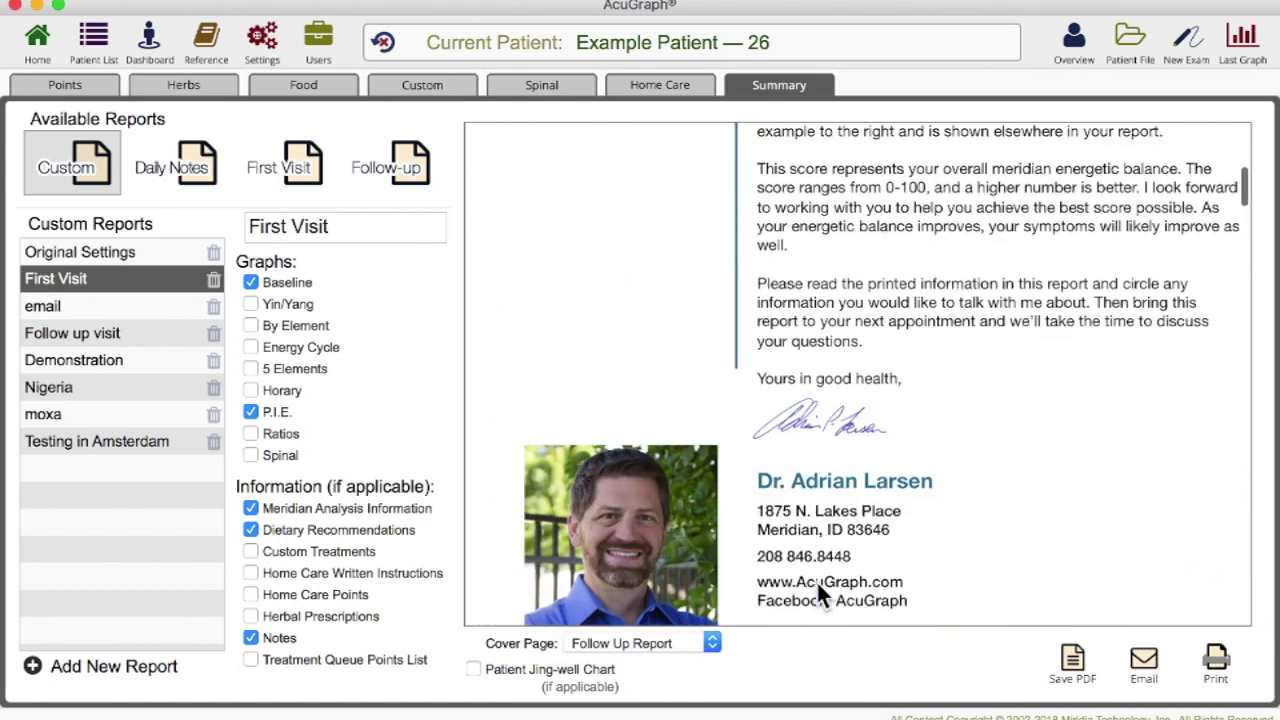
pyautogui.scroll(4, 816, 594)
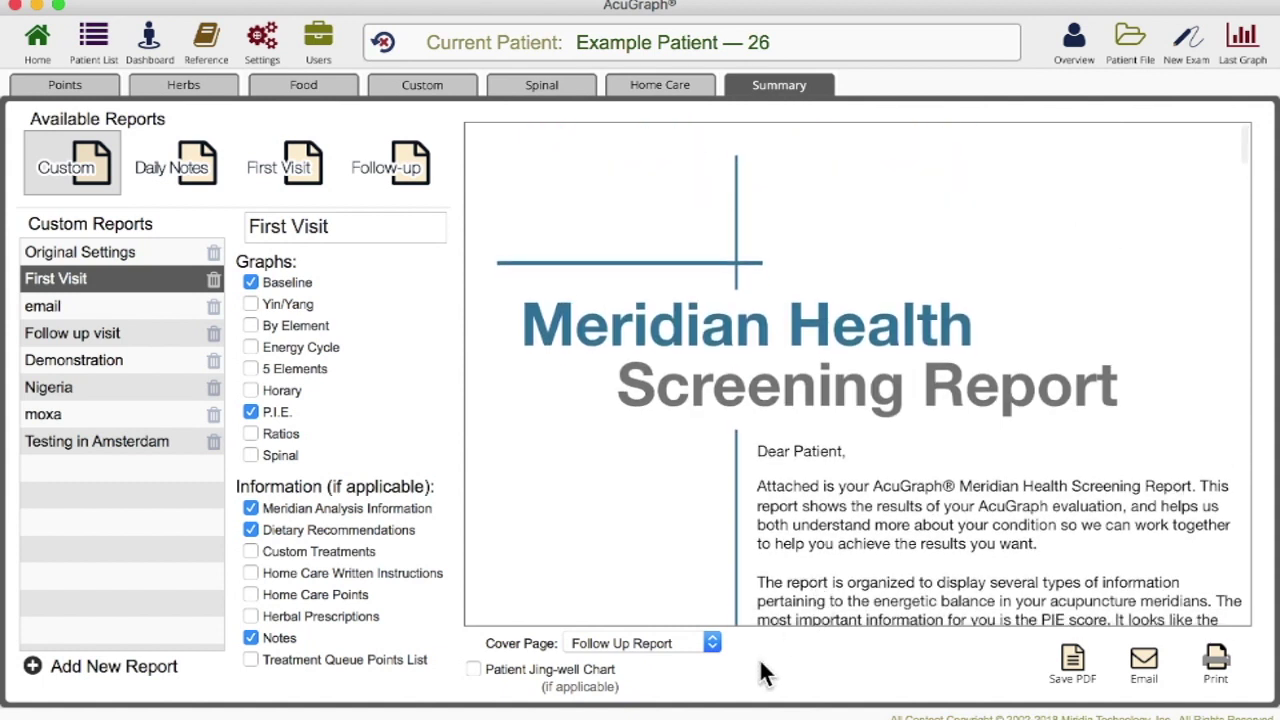
pyautogui.click(703, 647)
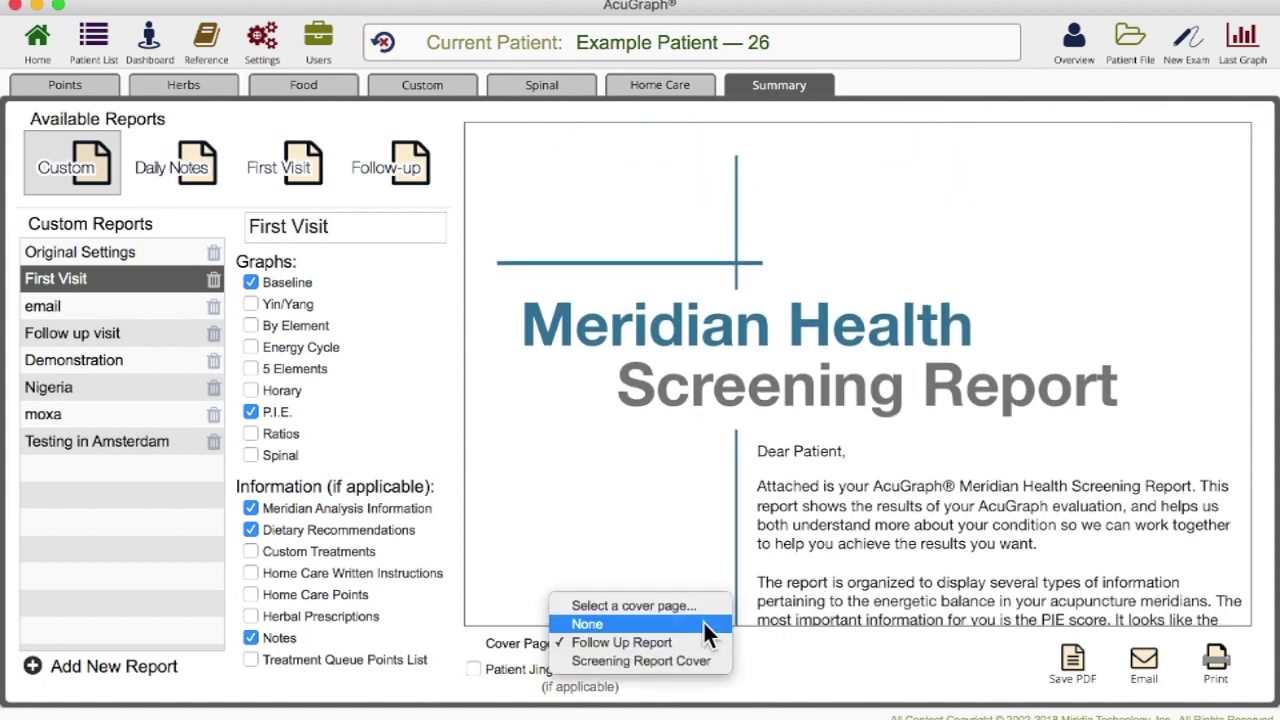
pyautogui.click(702, 620)
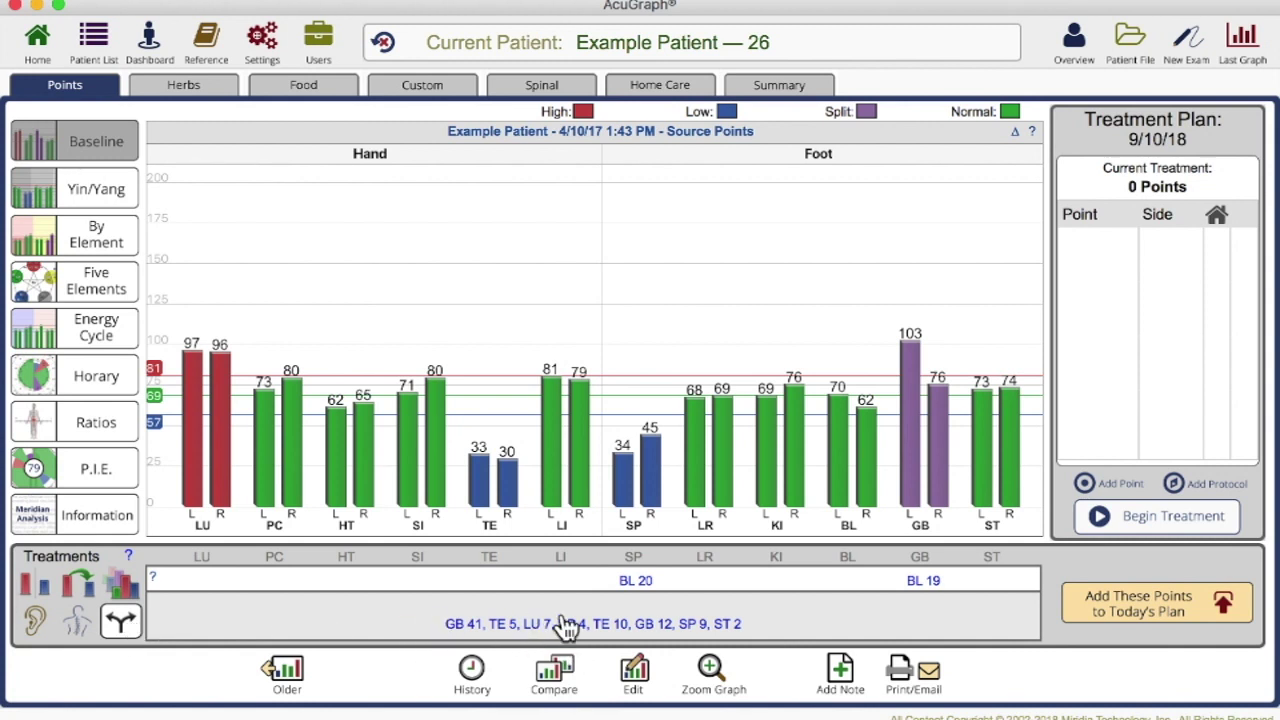
# - Add the recommended Divergent Channels points to today's treatment plan and review the complete list of added points
pyautogui.click(1195, 610)
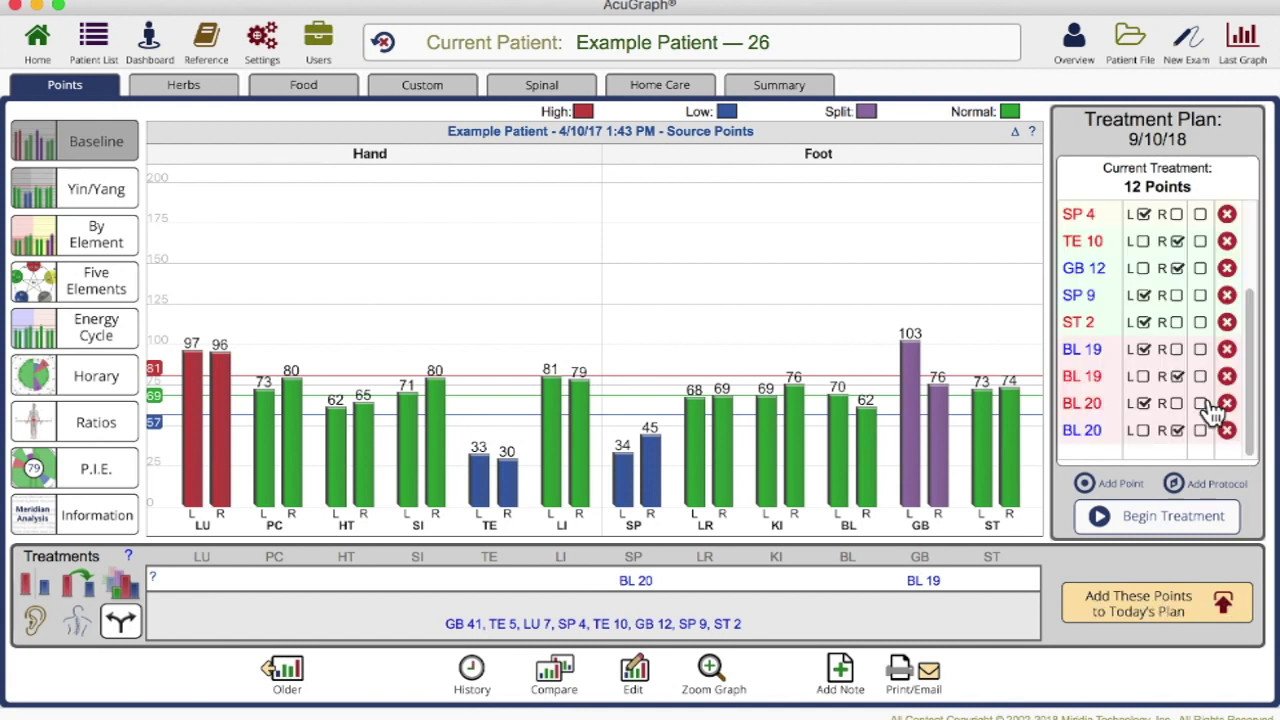
pyautogui.scroll(3, 1211, 405)
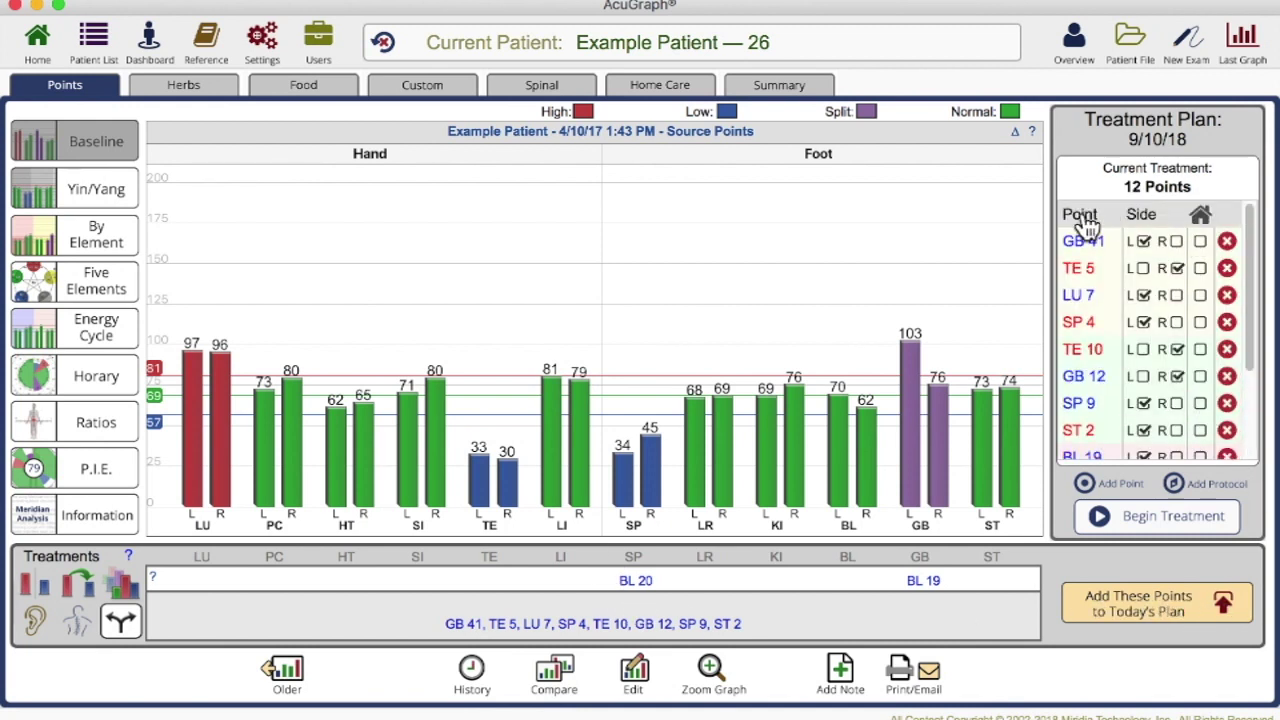
pyautogui.scroll(-3, 1140, 375)
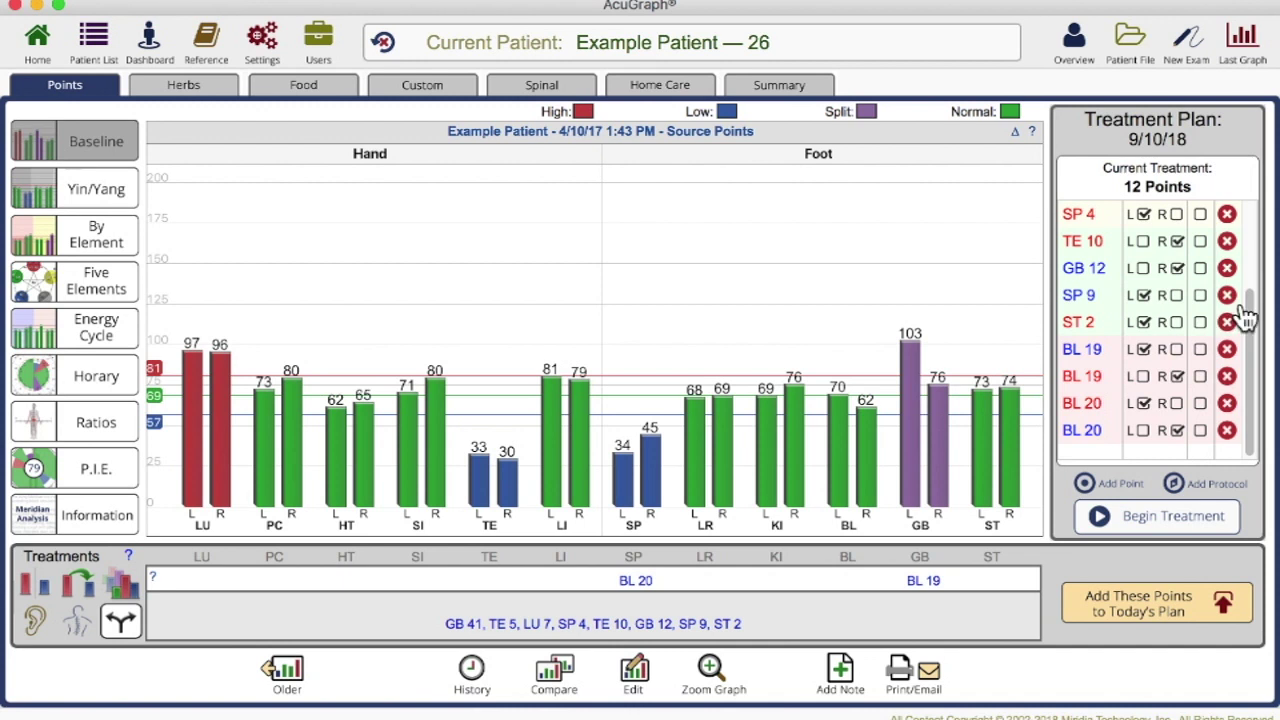
pyautogui.moveTo(1248, 323); pyautogui.dragTo(1234, 229)
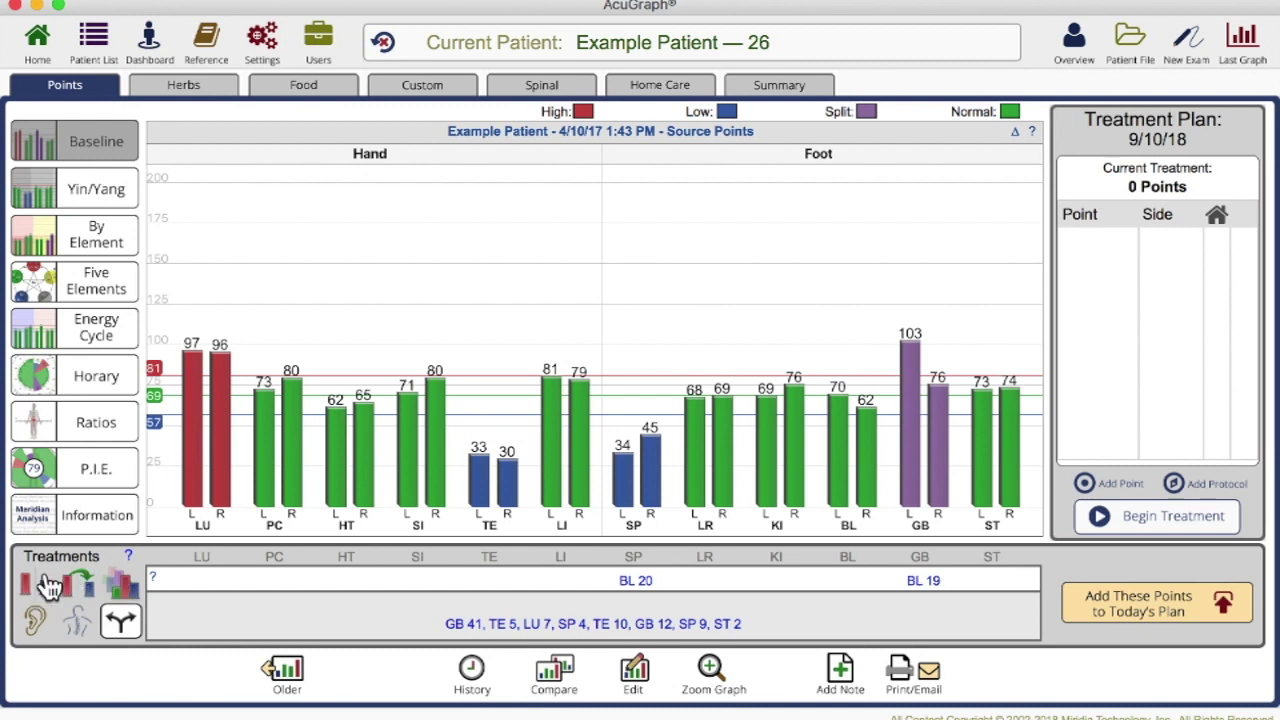
# - Read the treatment type descriptions and the reasons why the Divergent Channels points are suggested
pyautogui.click(129, 555)
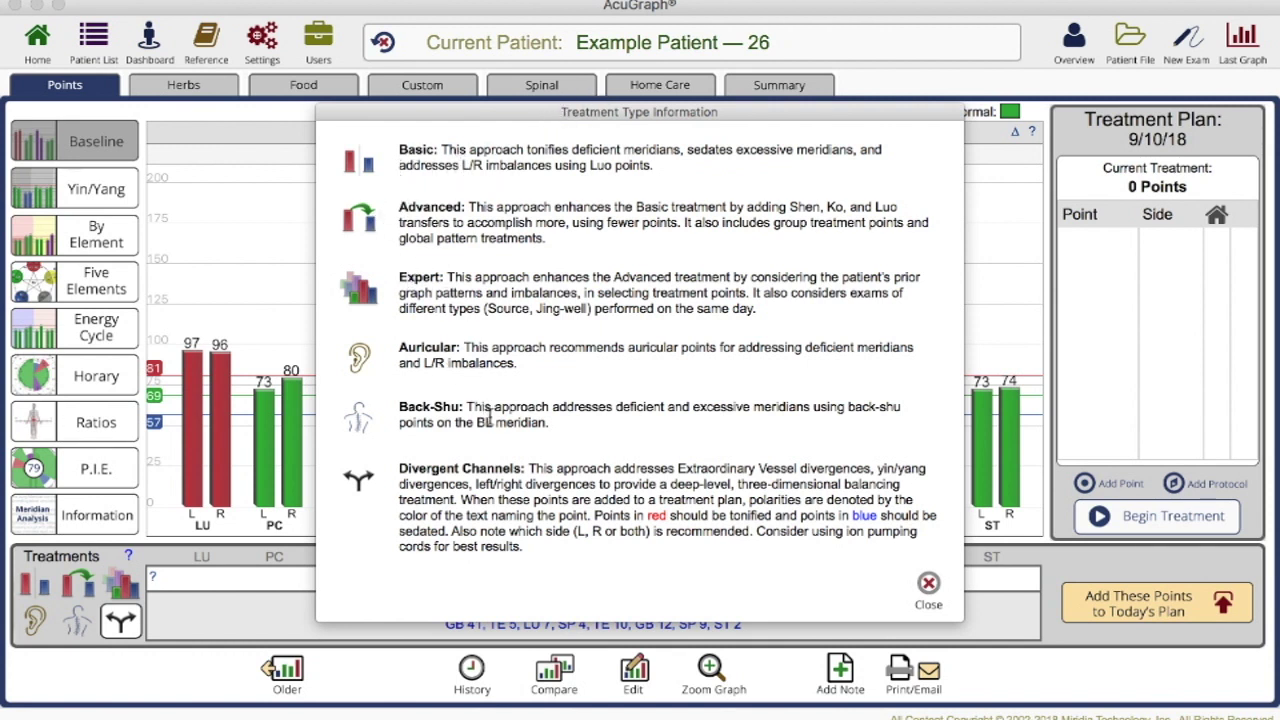
pyautogui.click(929, 588)
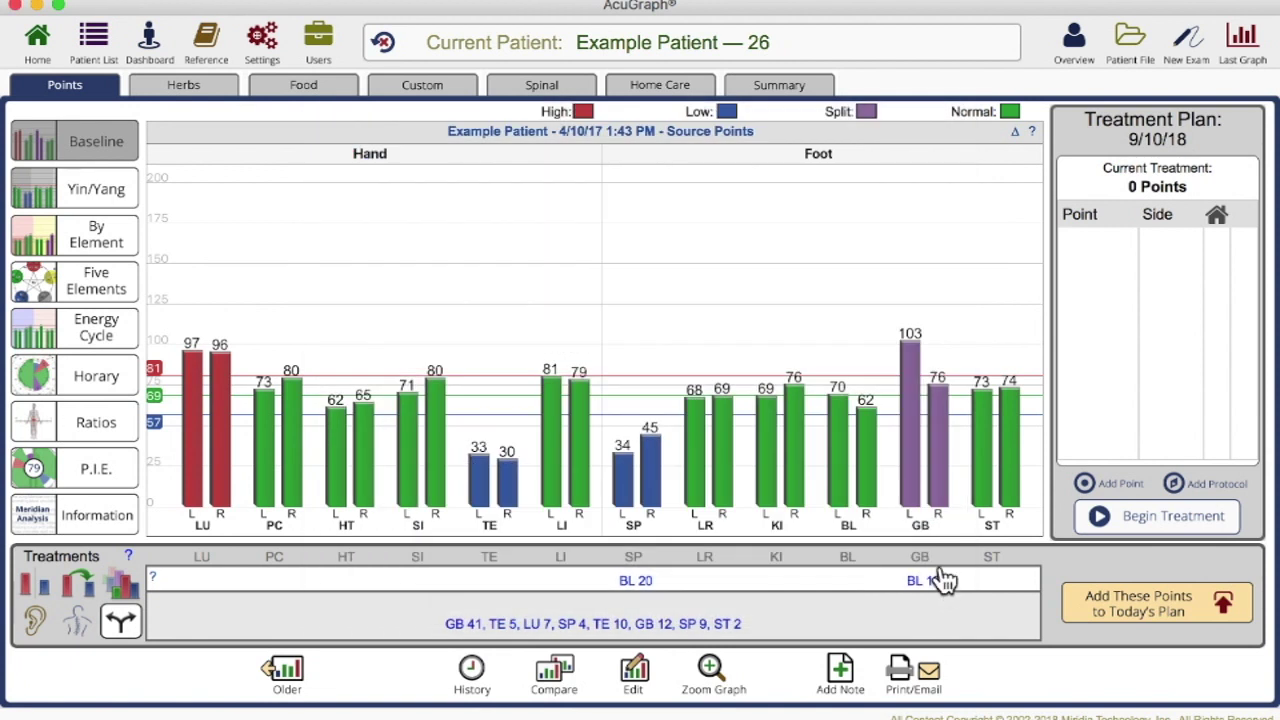
pyautogui.moveTo(152, 578)
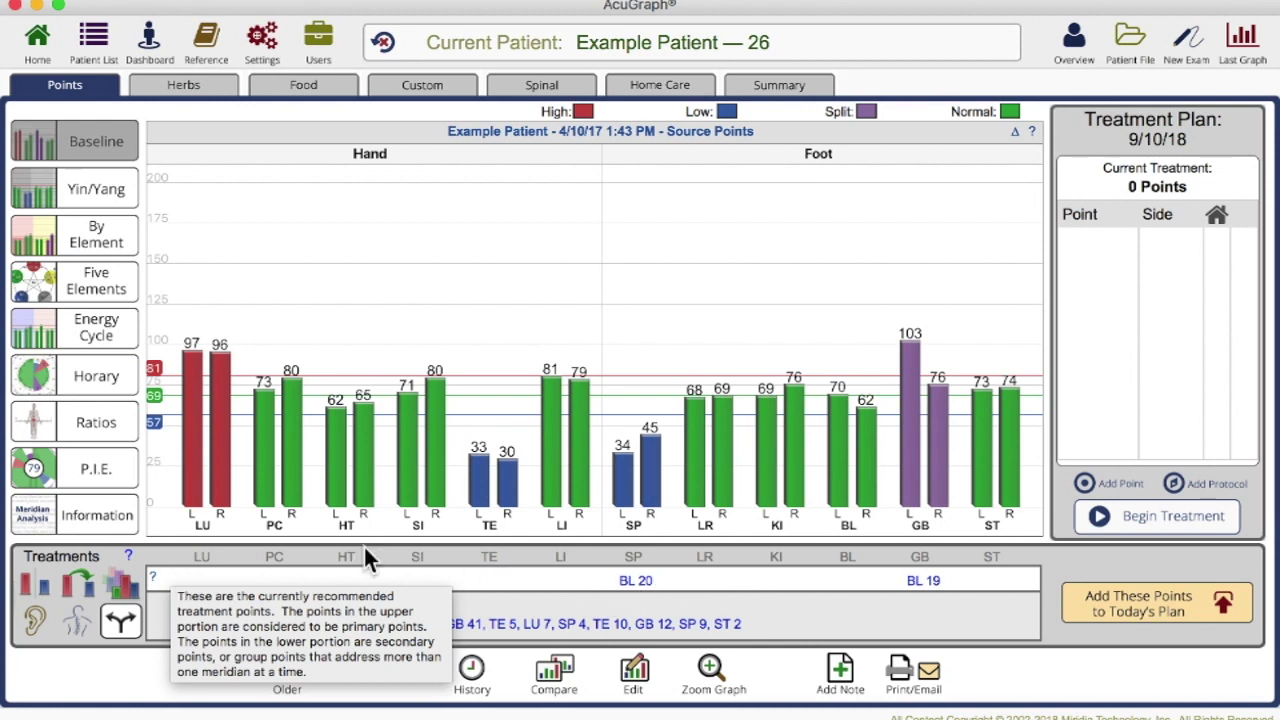
pyautogui.click(153, 578)
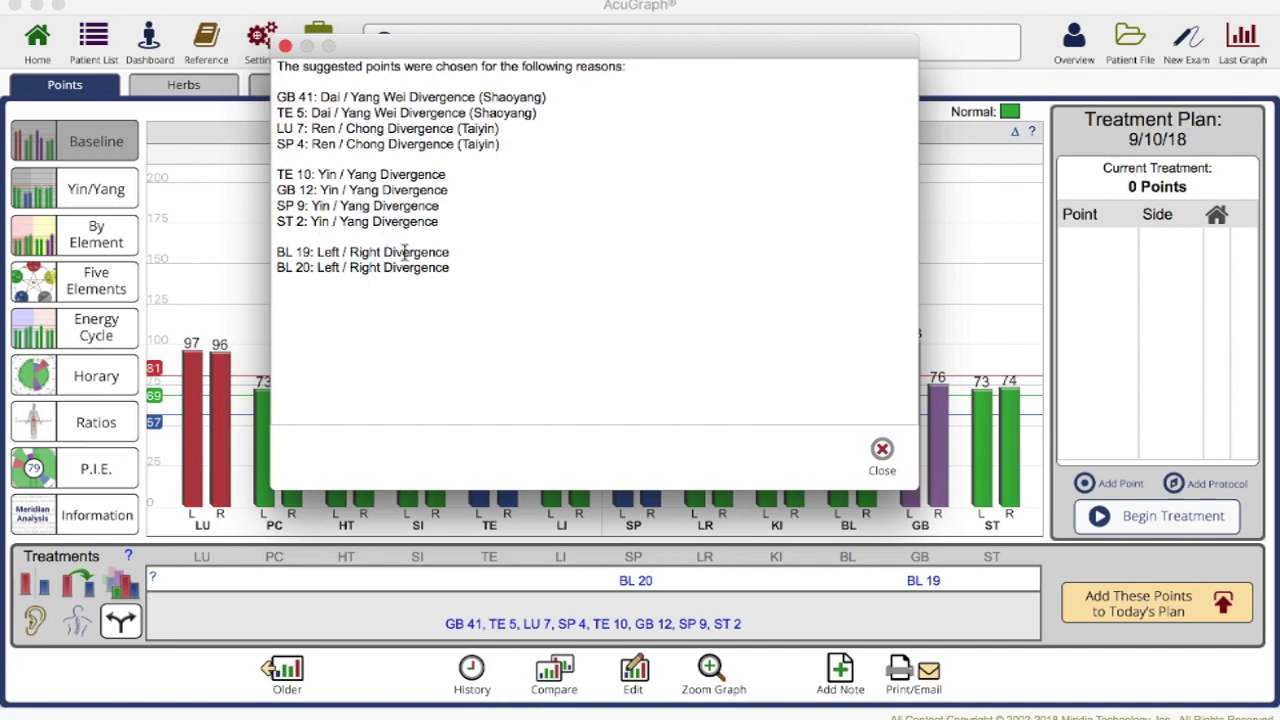
pyautogui.click(881, 452)
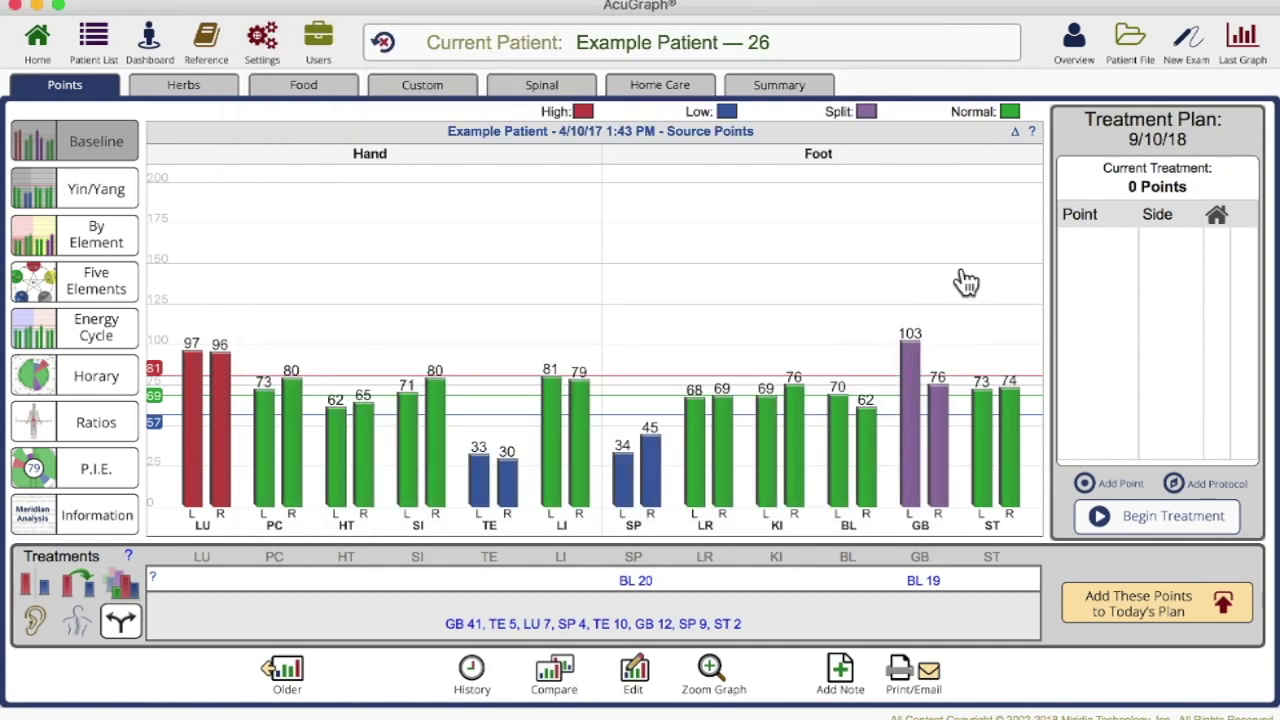
# - Read the help description of the Baseline graph
pyautogui.click(1030, 132)
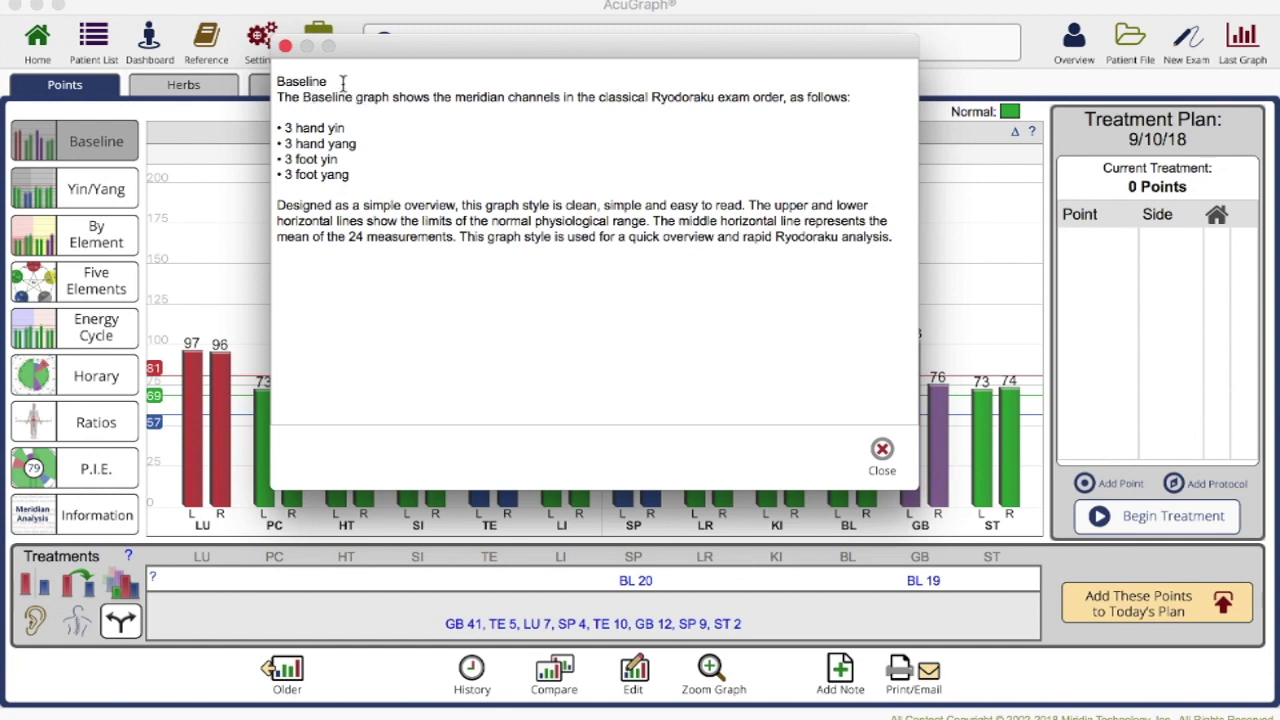
pyautogui.moveTo(330, 81); pyautogui.dragTo(268, 80)
pyautogui.click(880, 455)
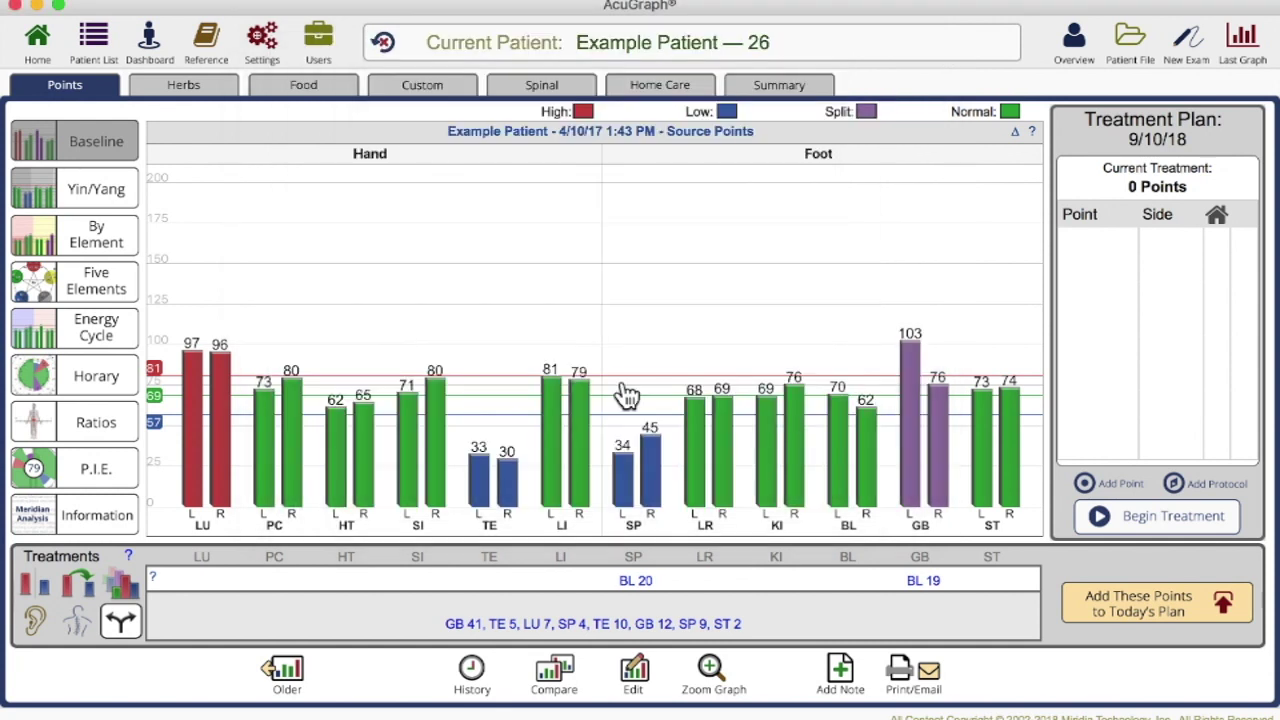
# - Display the exam as the Horary graph and read its help description
pyautogui.click(36, 378)
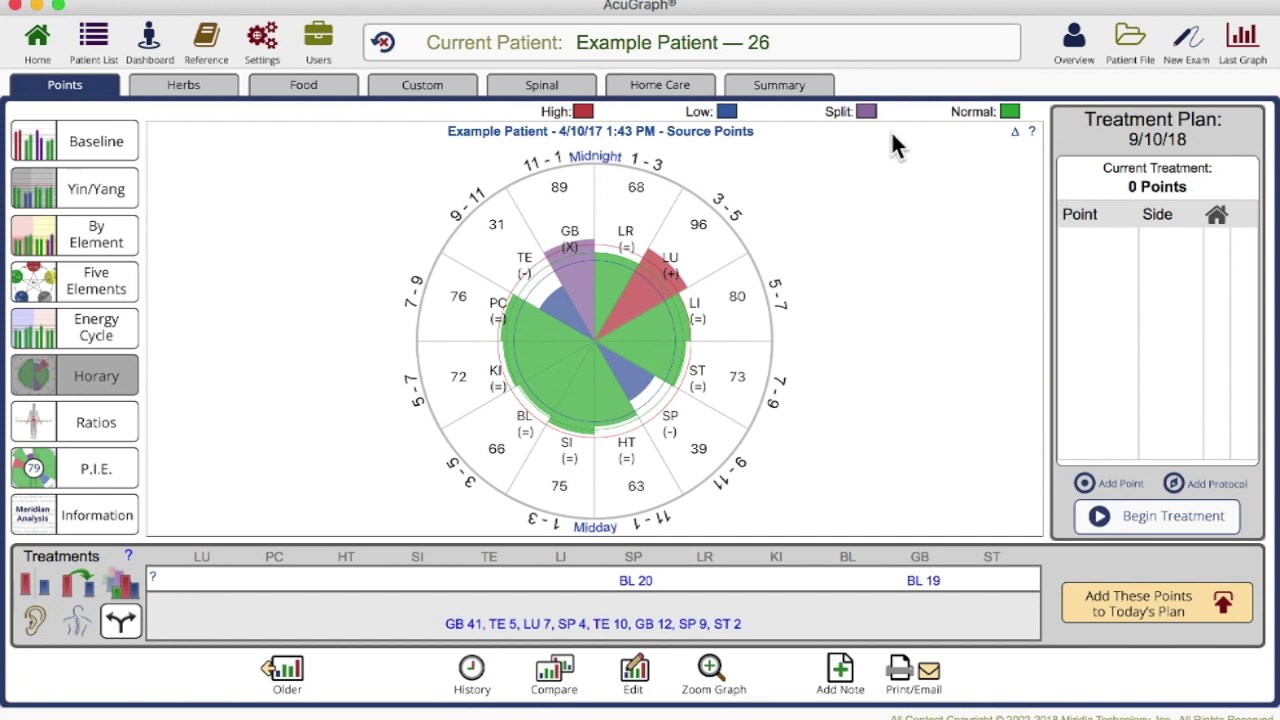
pyautogui.click(1031, 129)
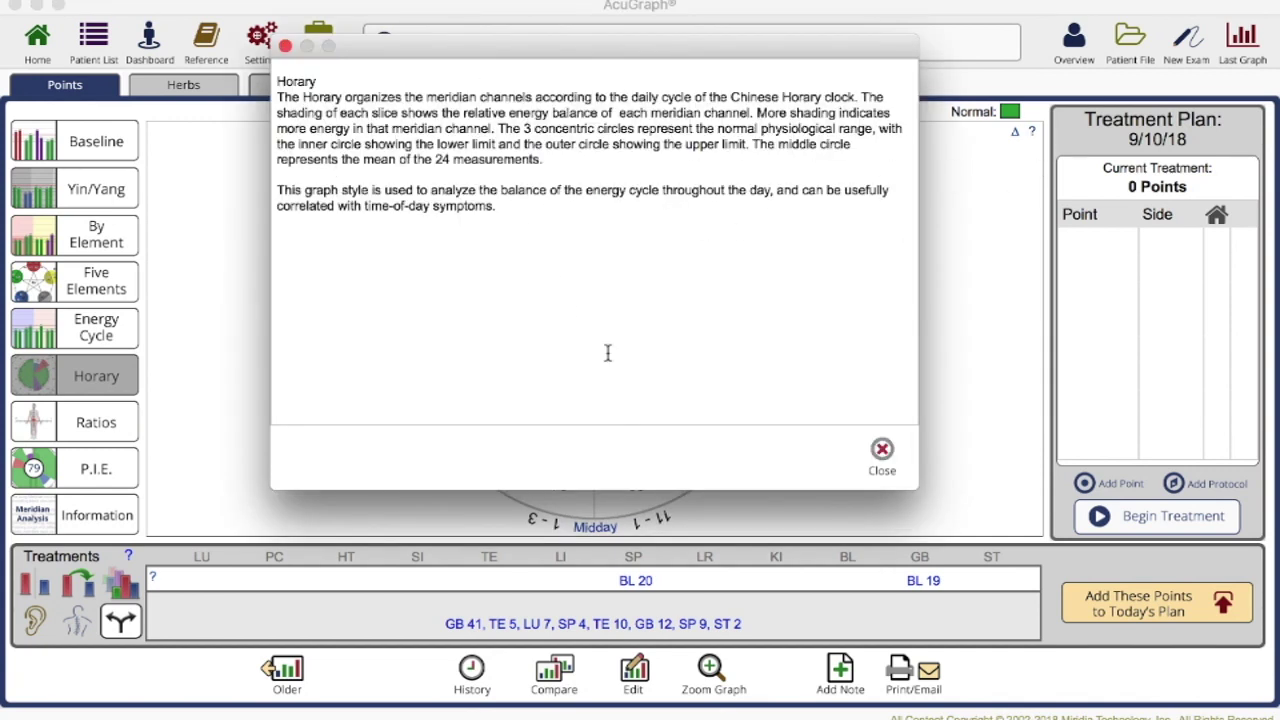
pyautogui.click(884, 455)
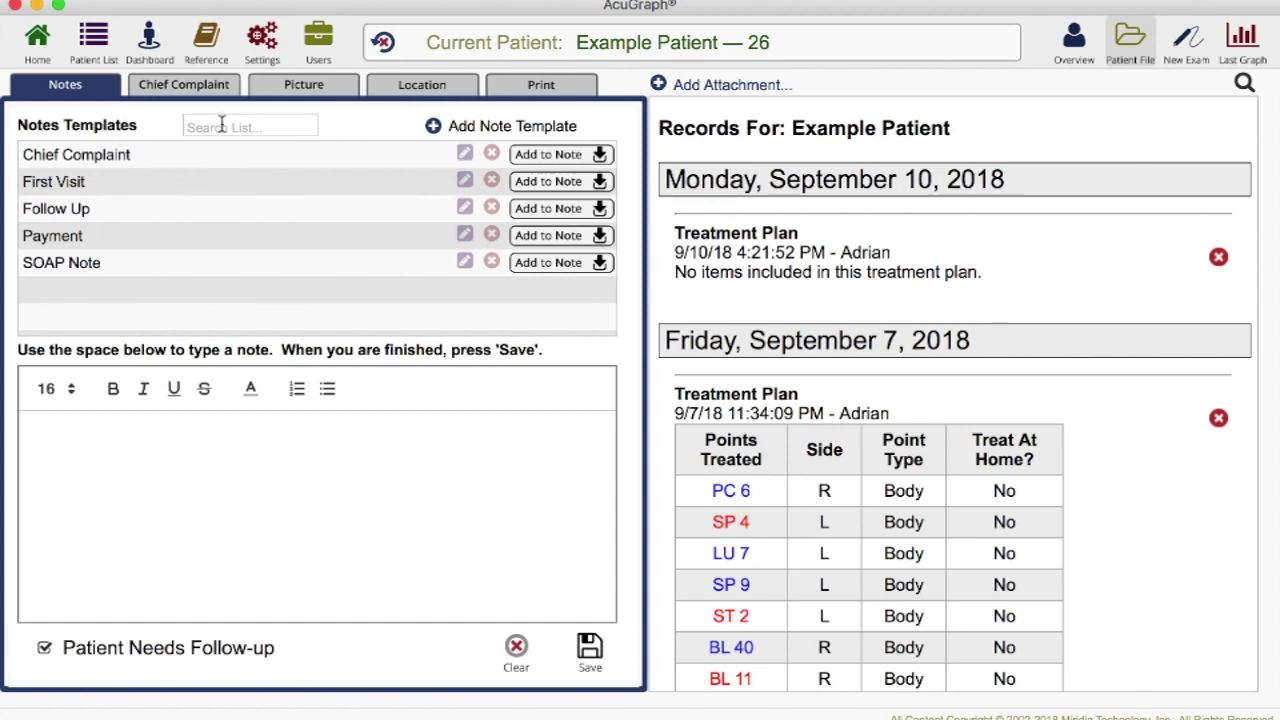
# - Search the note templates for "soap", insert the SOAP Note template into the note, and clear the template search
pyautogui.write('soap')
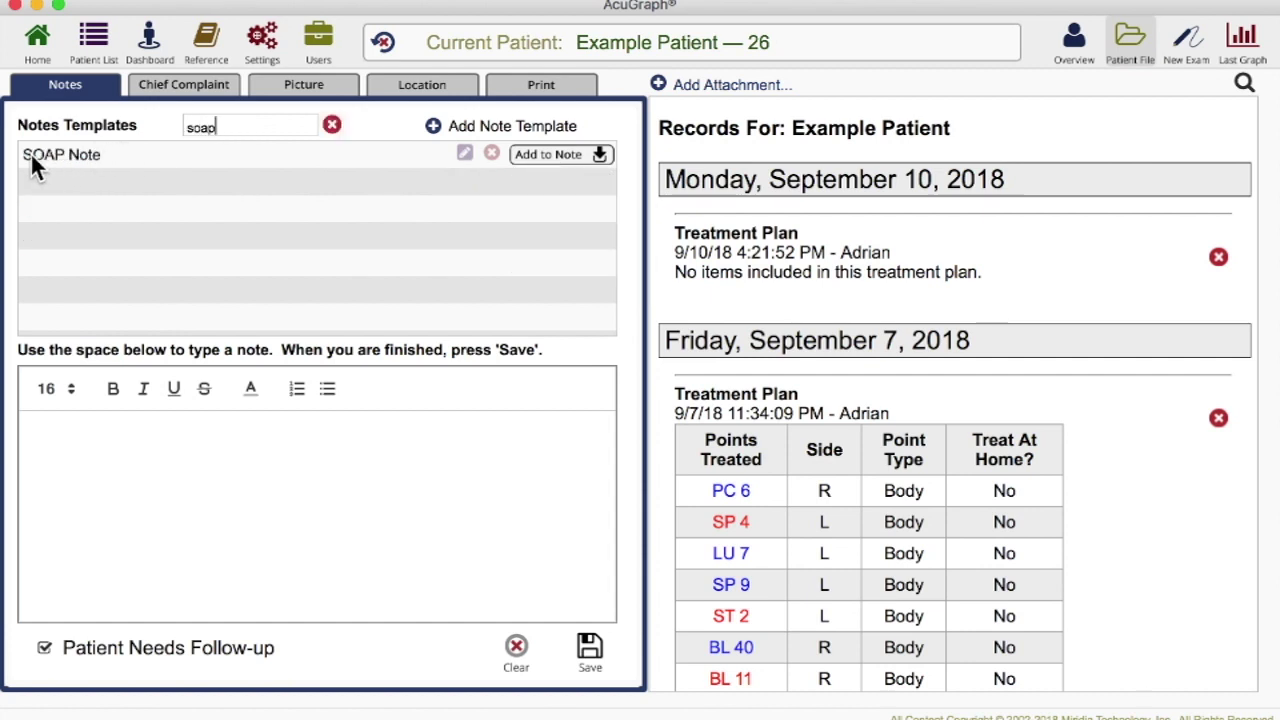
pyautogui.click(564, 154)
pyautogui.click(332, 126)
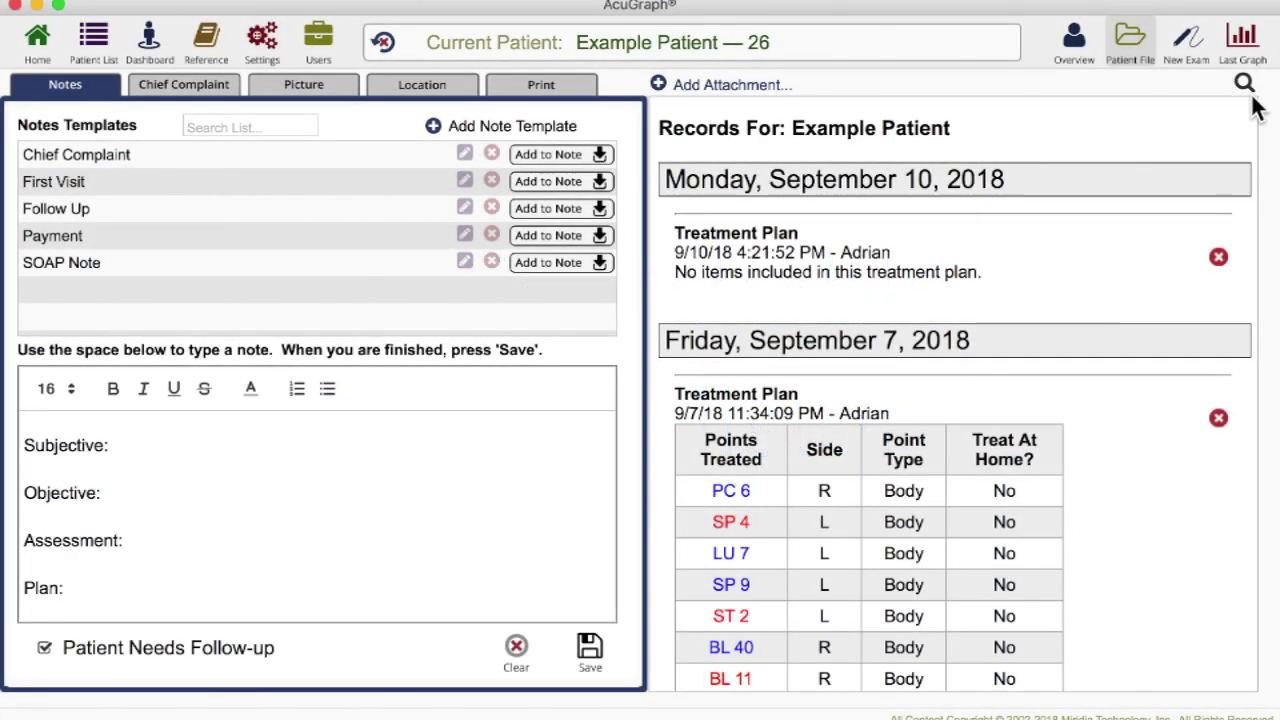
# - Look through the patient's past records, search them for "toe pain", and close the record search
pyautogui.scroll(-3, 1148, 360)
pyautogui.scroll(-20, 1147, 358)
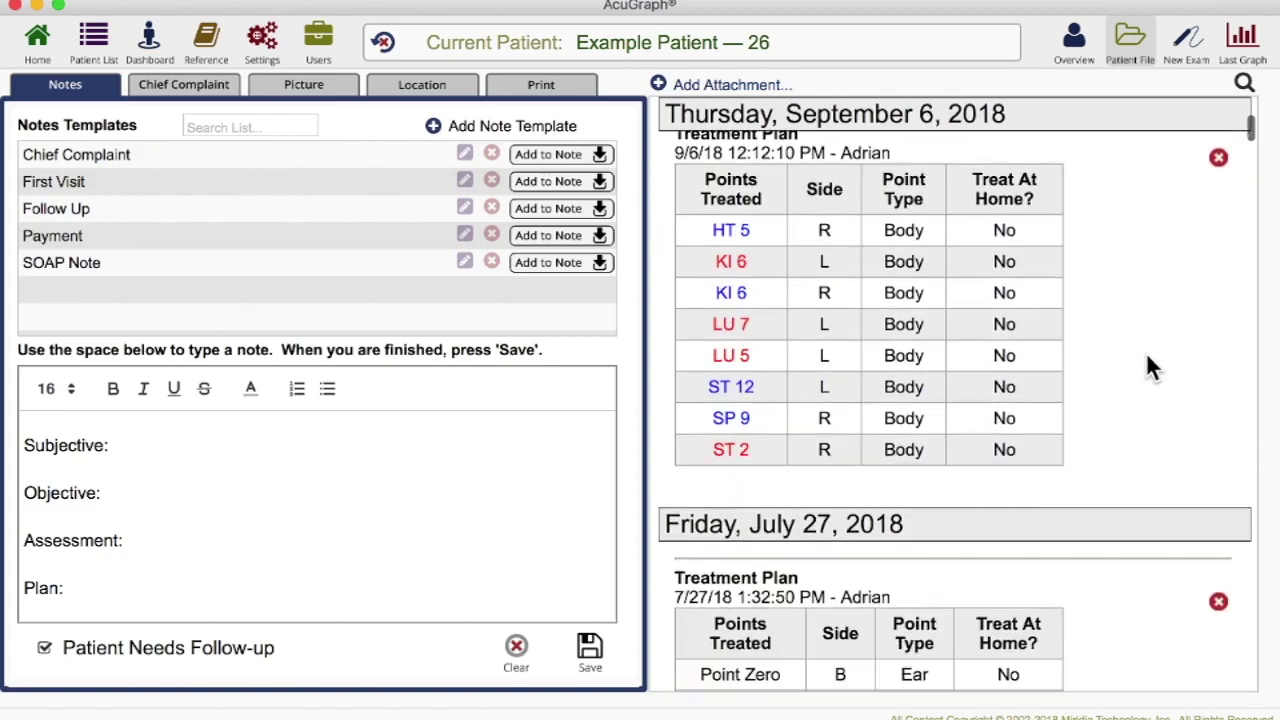
pyautogui.scroll(-20, 1147, 355)
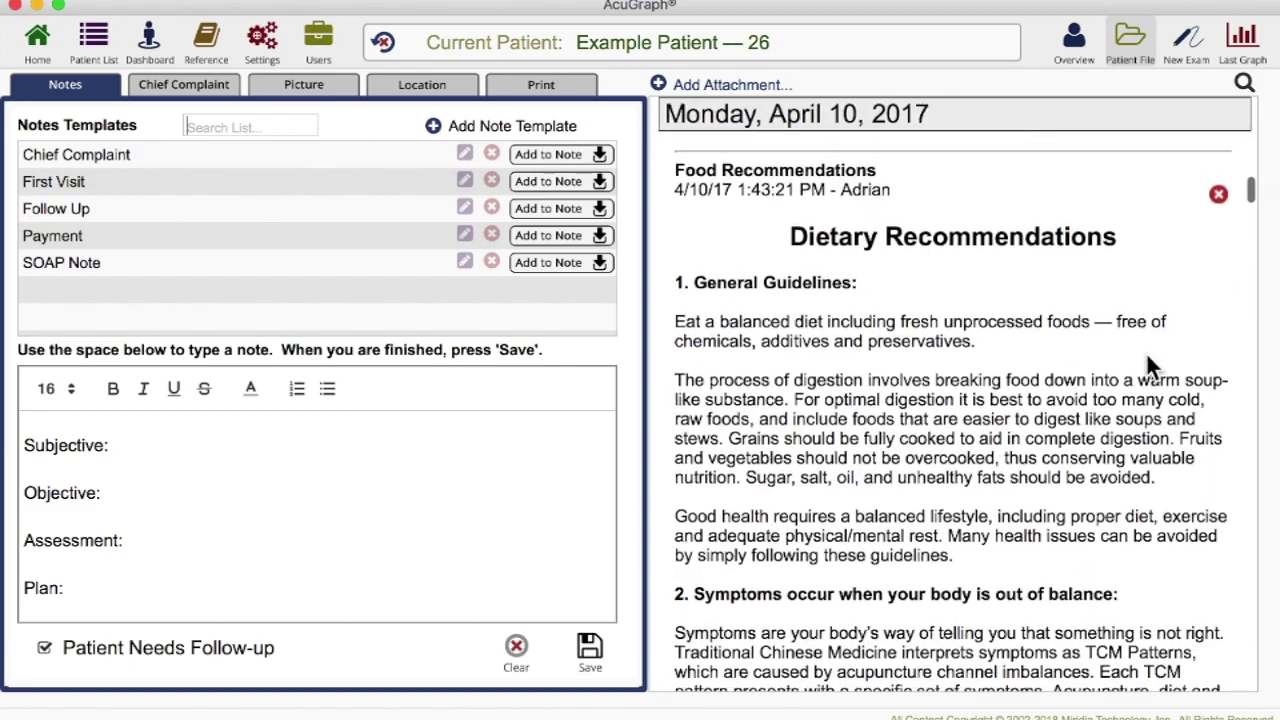
pyautogui.scroll(20, 1148, 356)
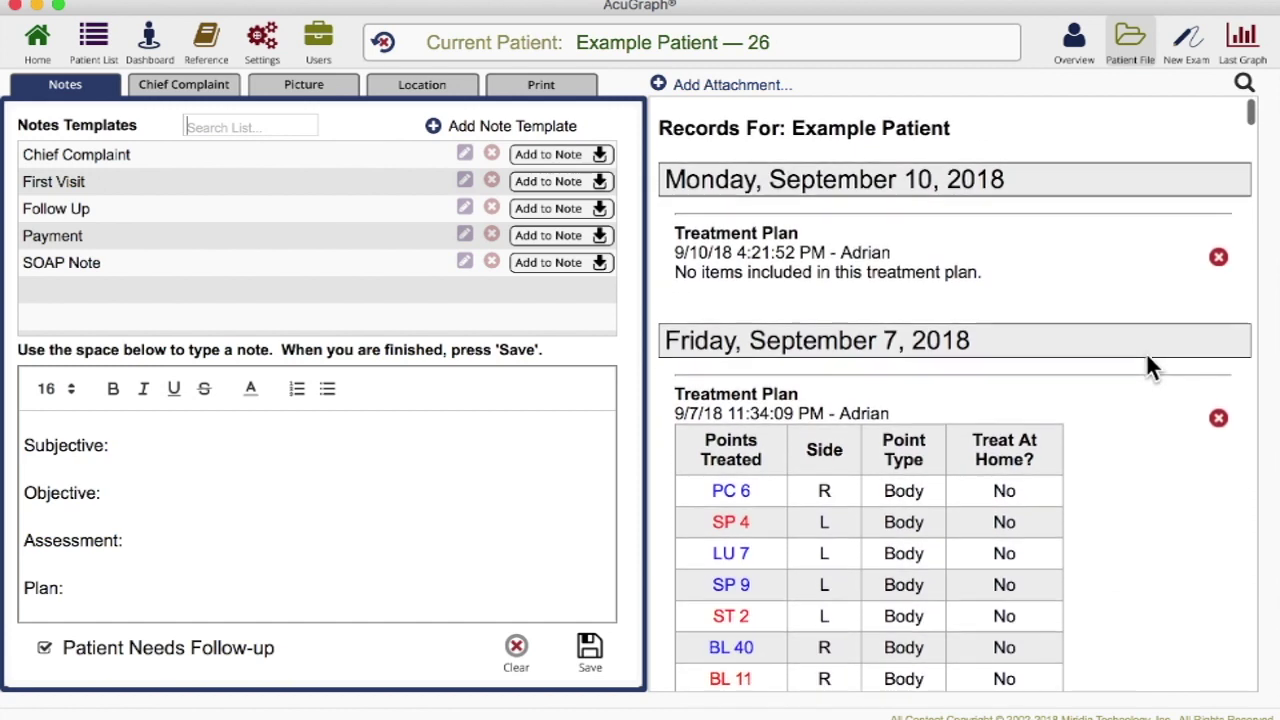
pyautogui.click(1243, 86)
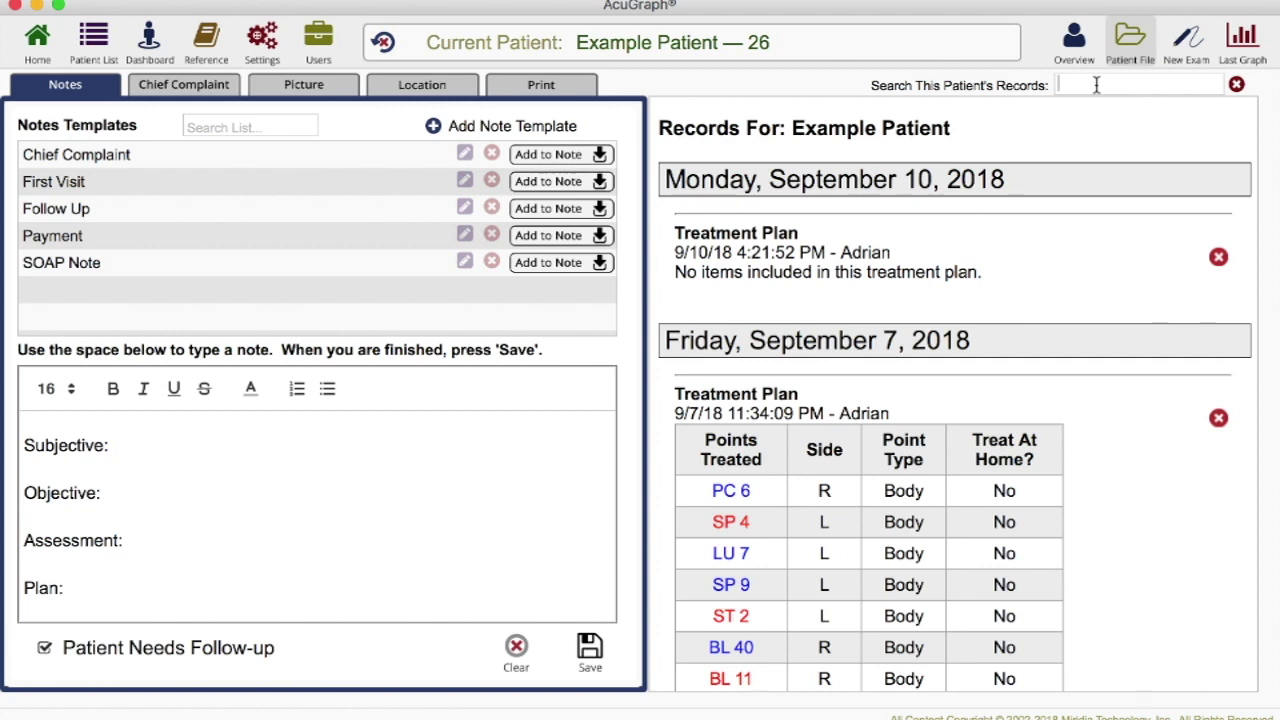
pyautogui.write('toe pain')
pyautogui.press('Return')
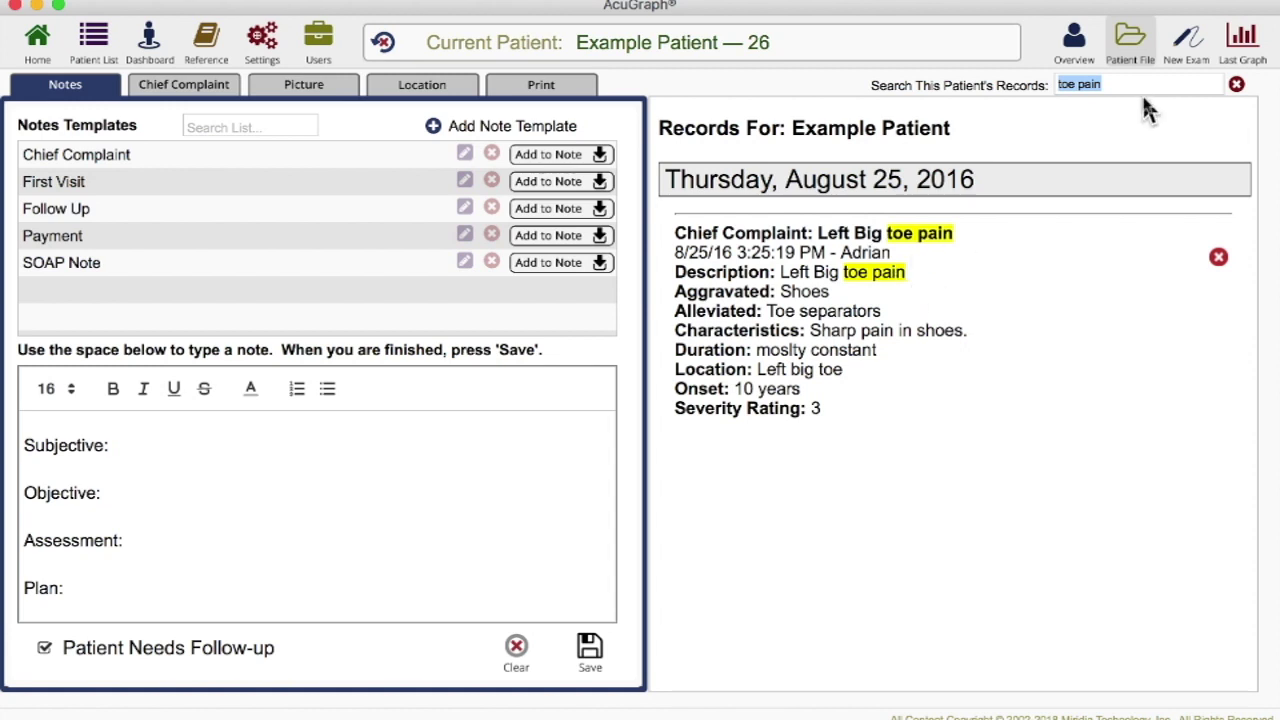
pyautogui.click(1237, 86)
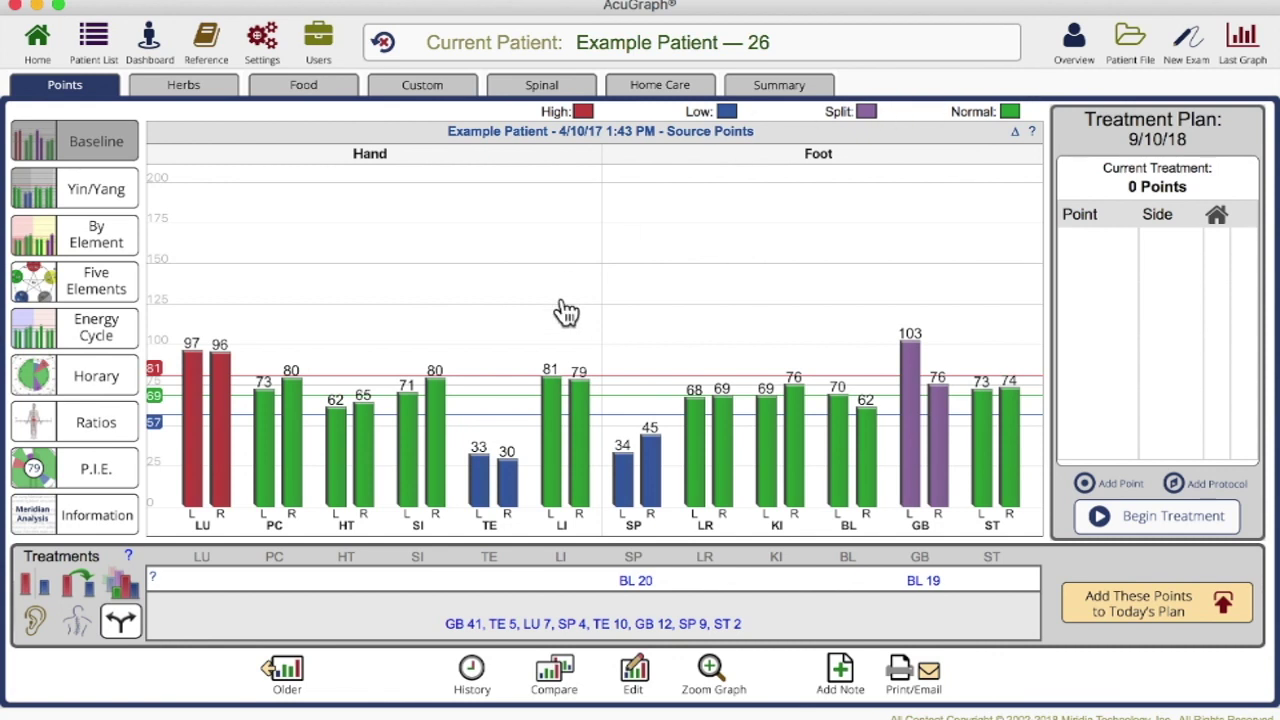
# - Compare the current exam with the other April 10, 2017 exam and the Source exams of August 7, 2012, August 1, 2012 and February 1, 2011
pyautogui.click(556, 676)
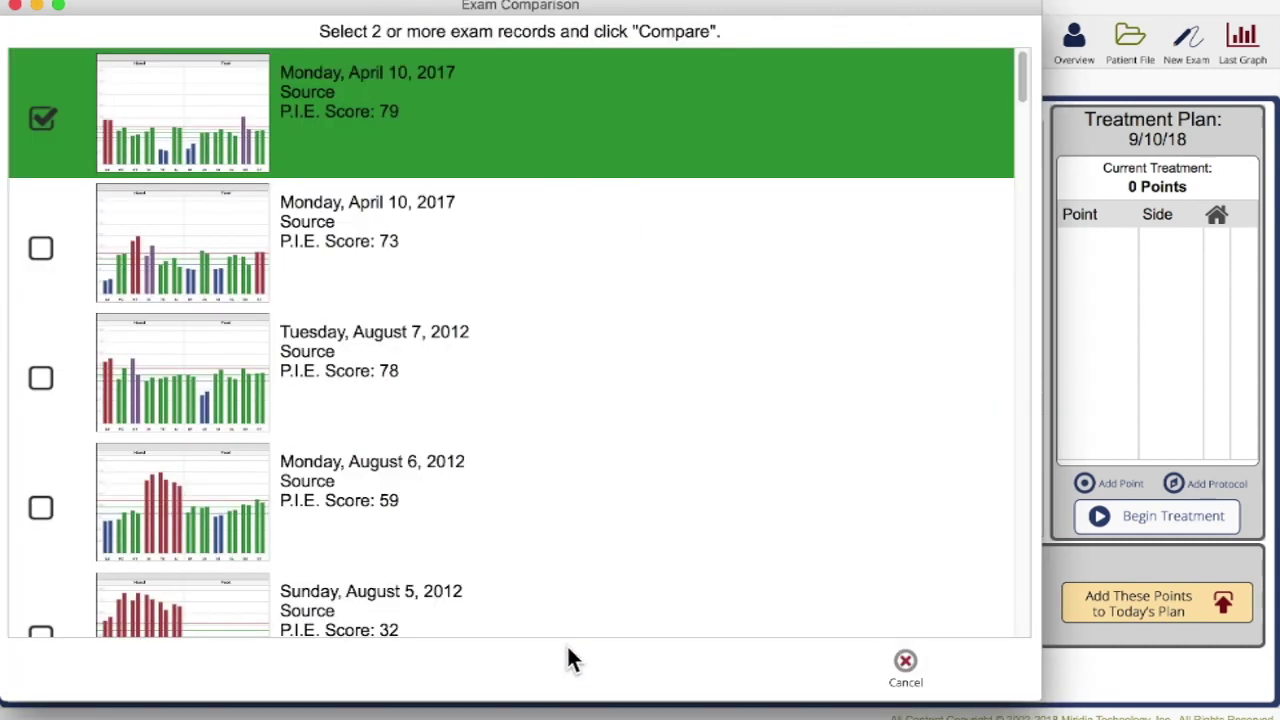
pyautogui.click(329, 243)
pyautogui.click(368, 353)
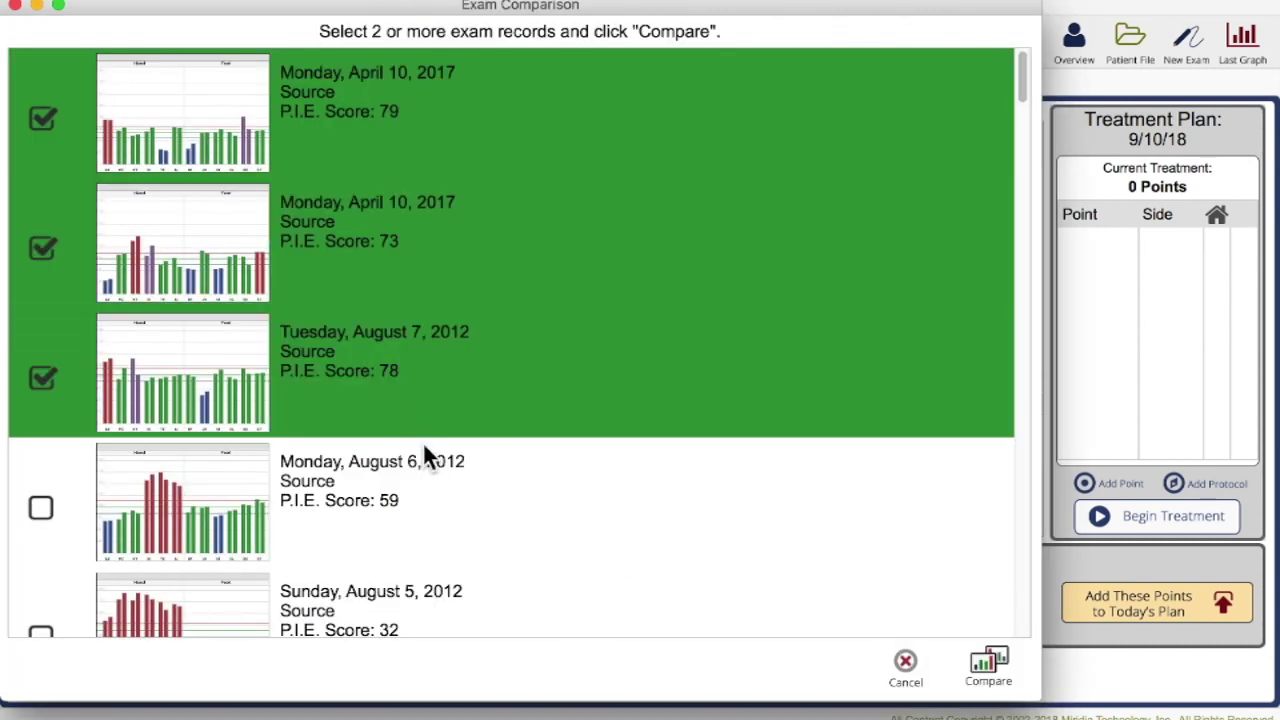
pyautogui.scroll(-5, 430, 450)
pyautogui.click(420, 373)
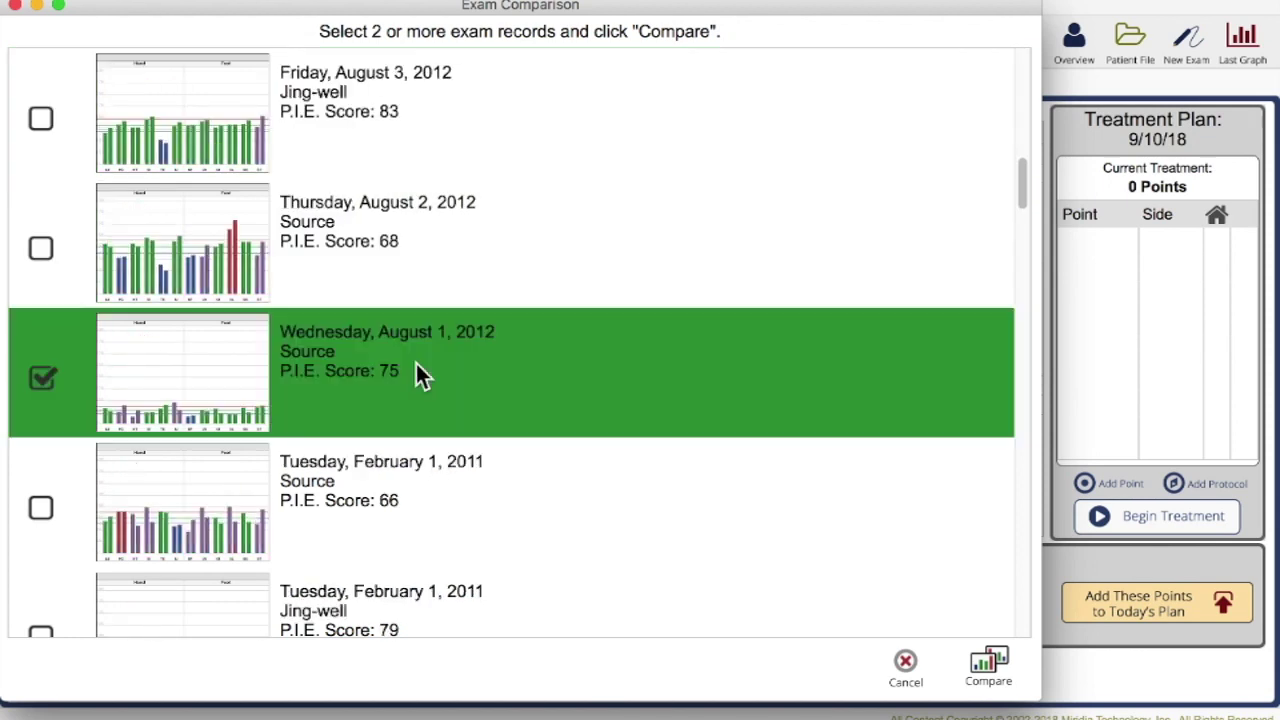
pyautogui.click(420, 497)
pyautogui.click(988, 665)
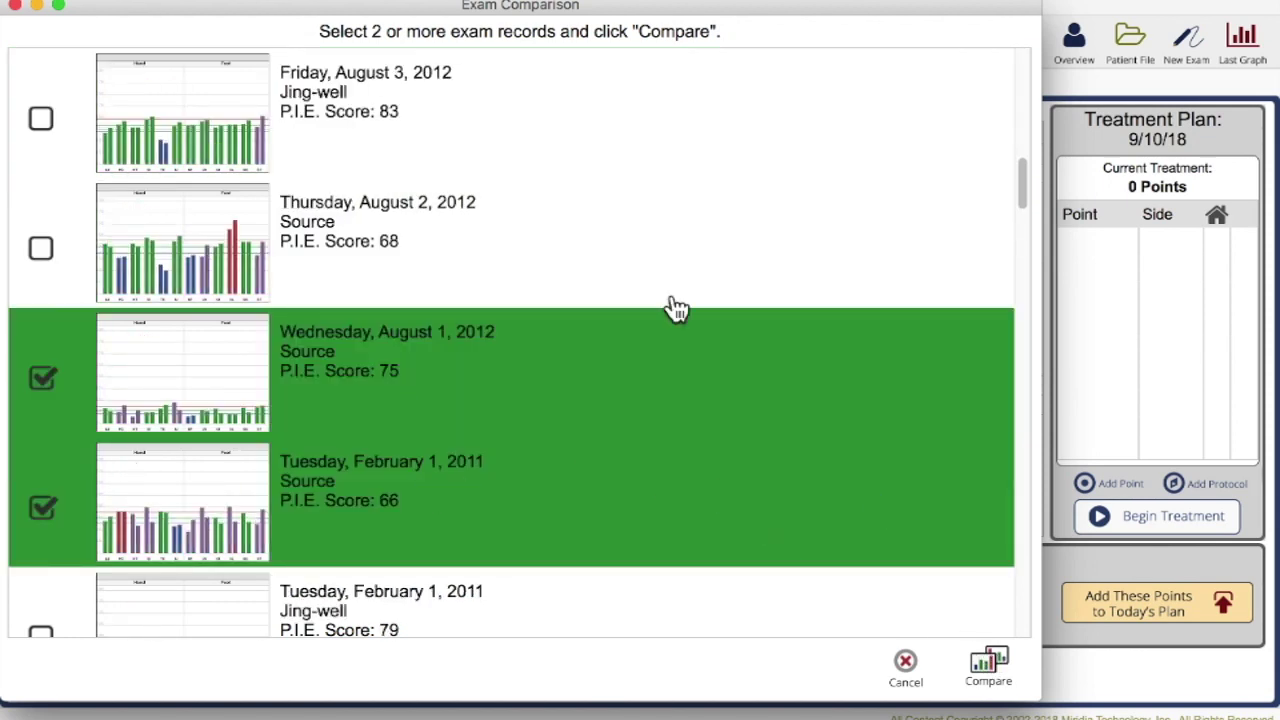
# - Examine the compared exams as Baseline graphs and in the Yin/Yang, Horary, Ratios and P.I.E. views
pyautogui.scroll(-3, 640, 350)
pyautogui.scroll(-10, 636, 368)
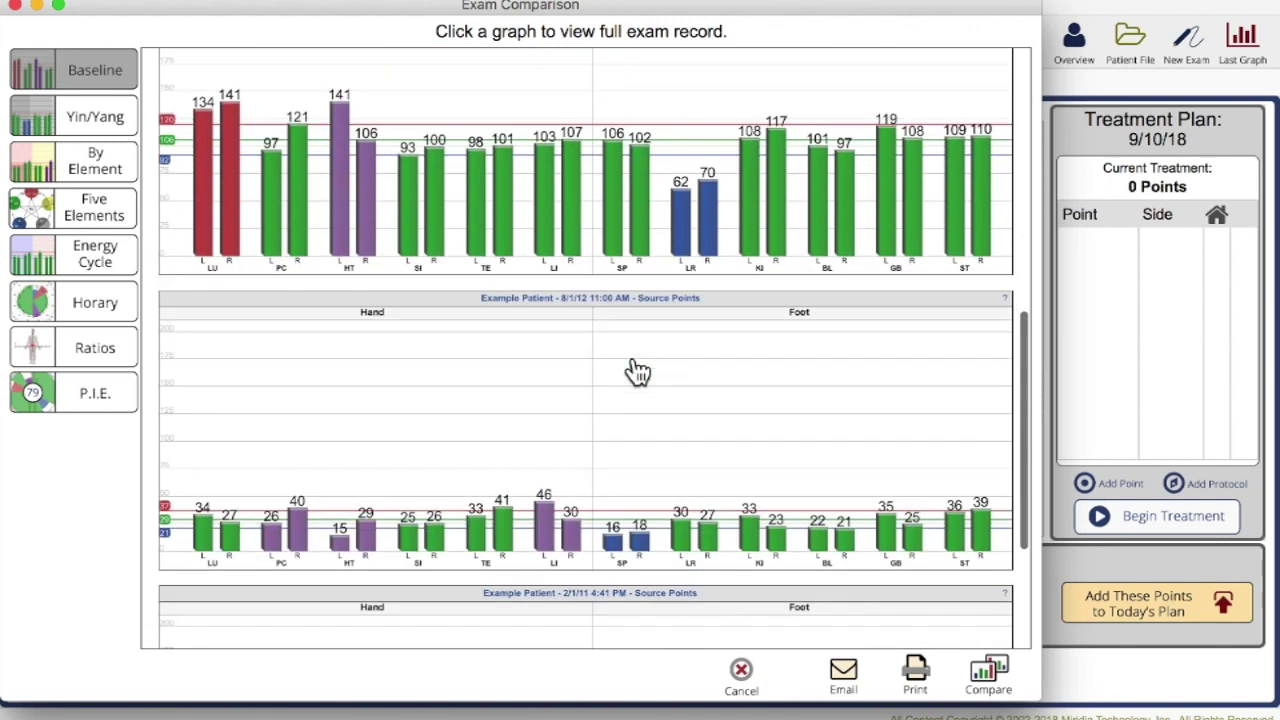
pyautogui.scroll(6, 632, 368)
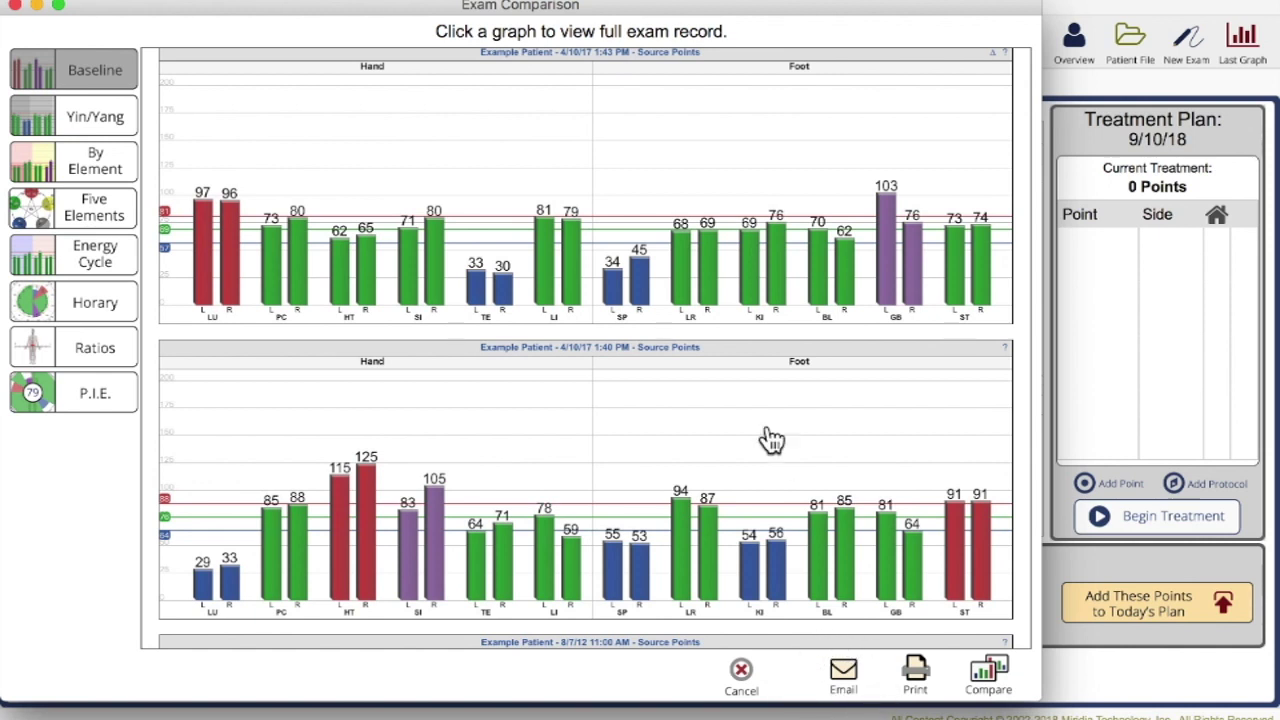
pyautogui.scroll(1, 720, 395)
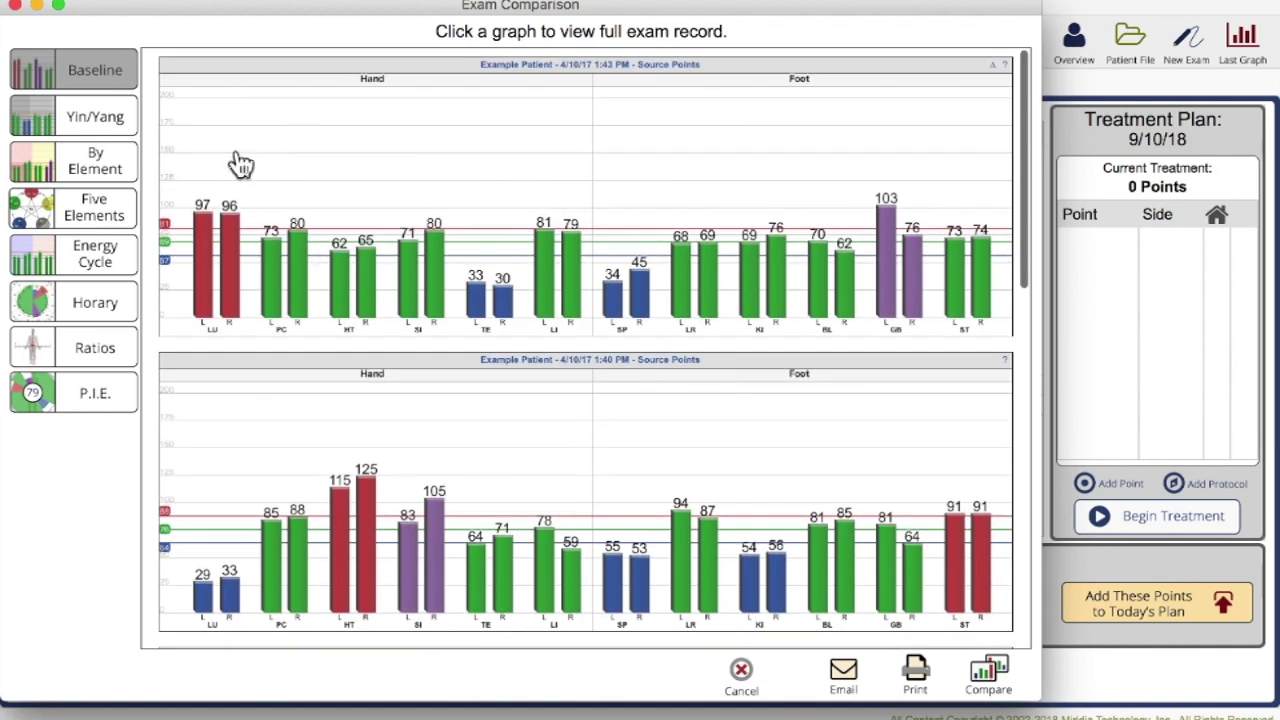
pyautogui.click(60, 123)
pyautogui.click(84, 312)
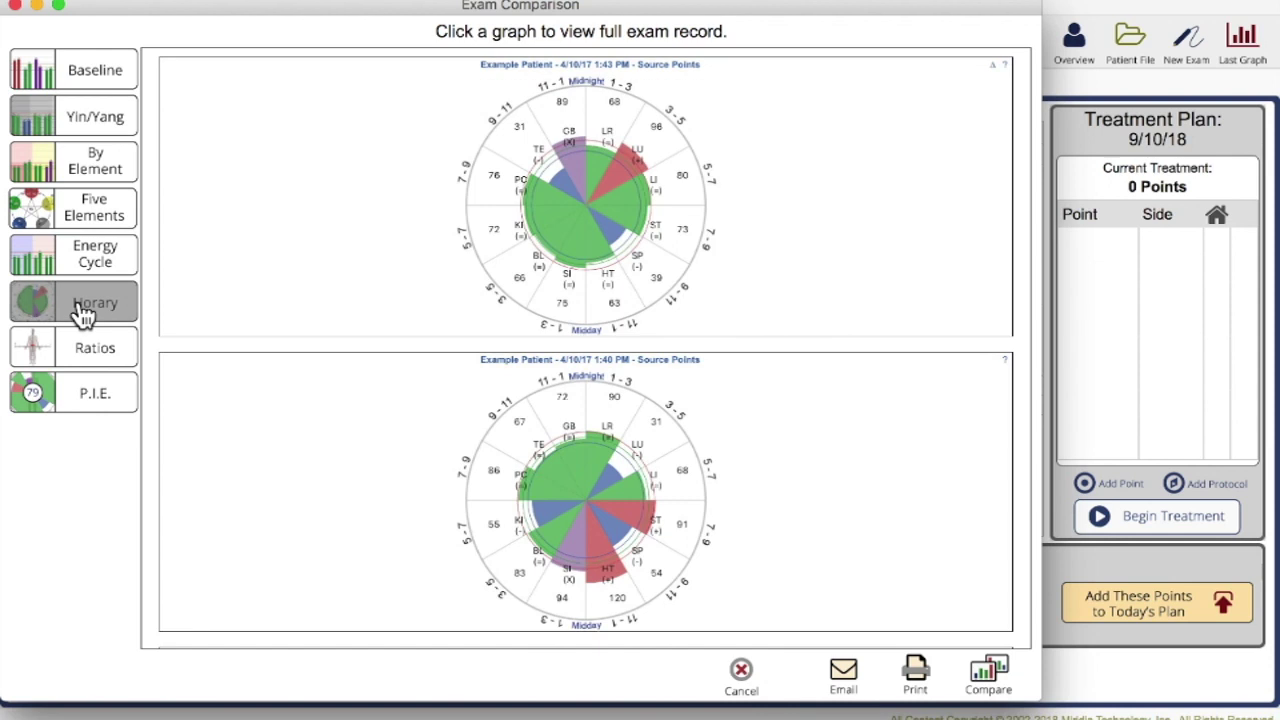
pyautogui.click(90, 347)
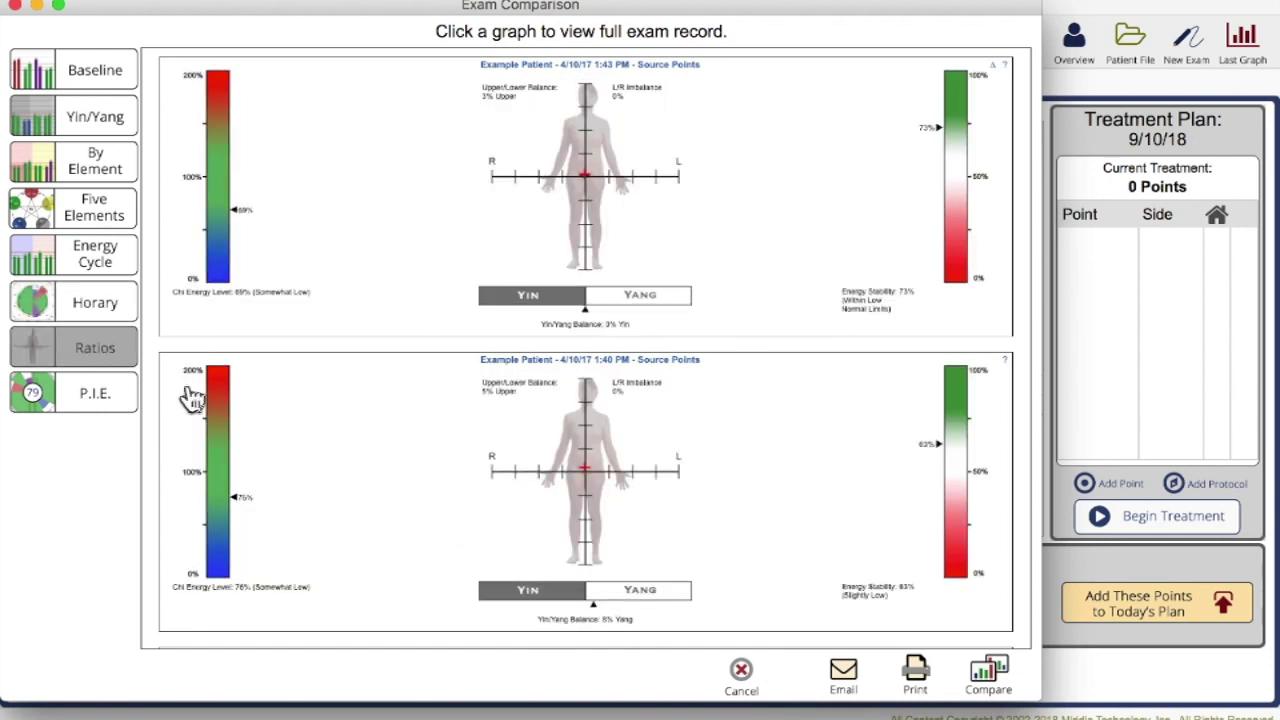
pyautogui.click(95, 392)
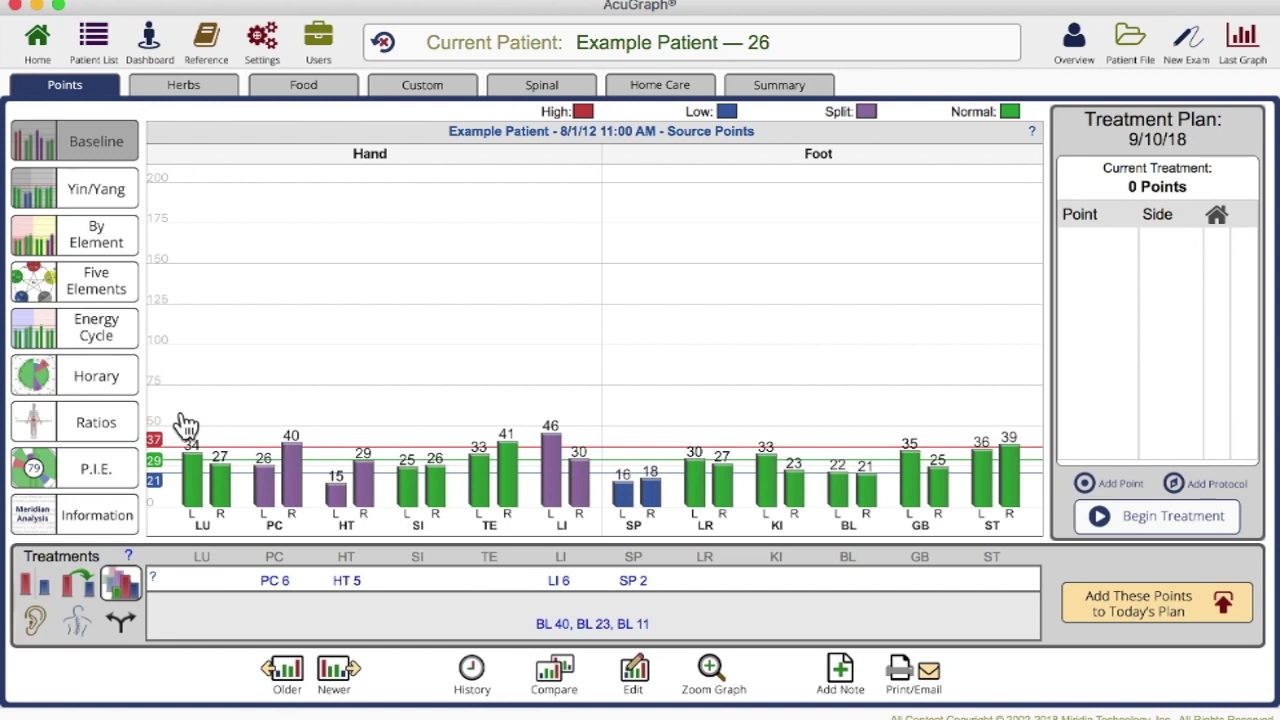
# - Read the treatment type descriptions and add the Expert treatment points of the 8/1/12 exam to today's plan
pyautogui.click(128, 556)
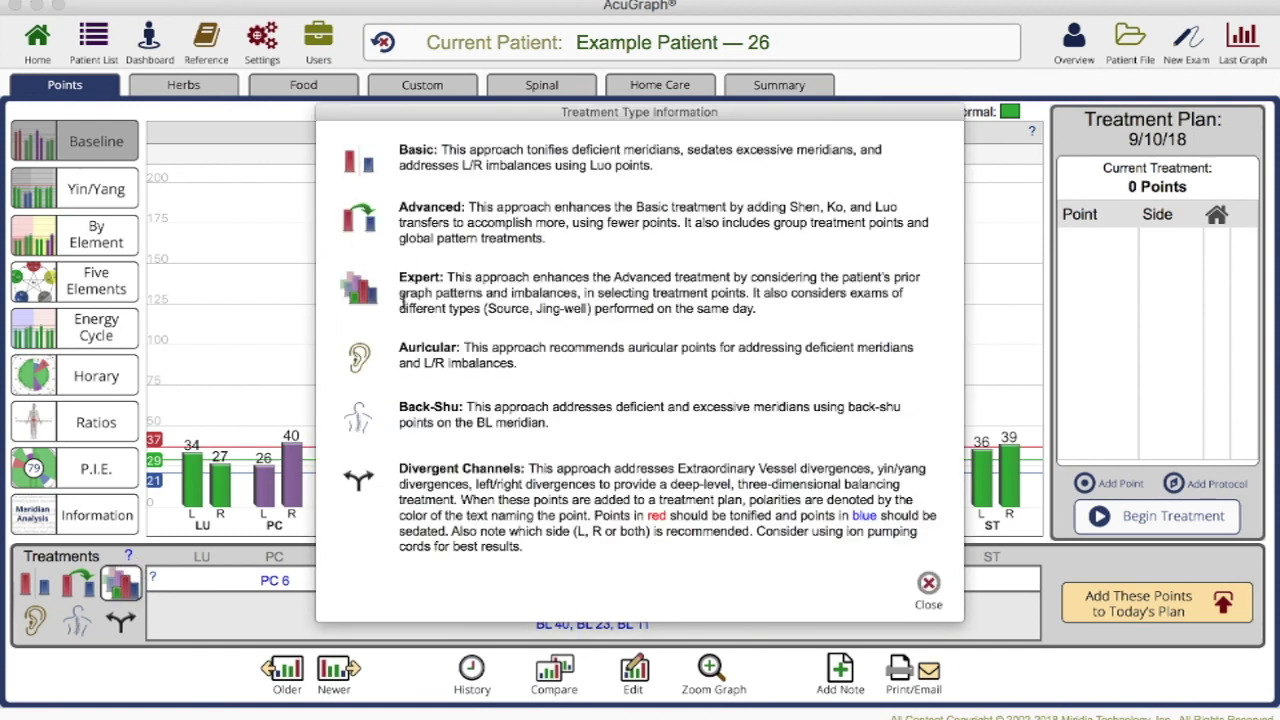
pyautogui.click(929, 590)
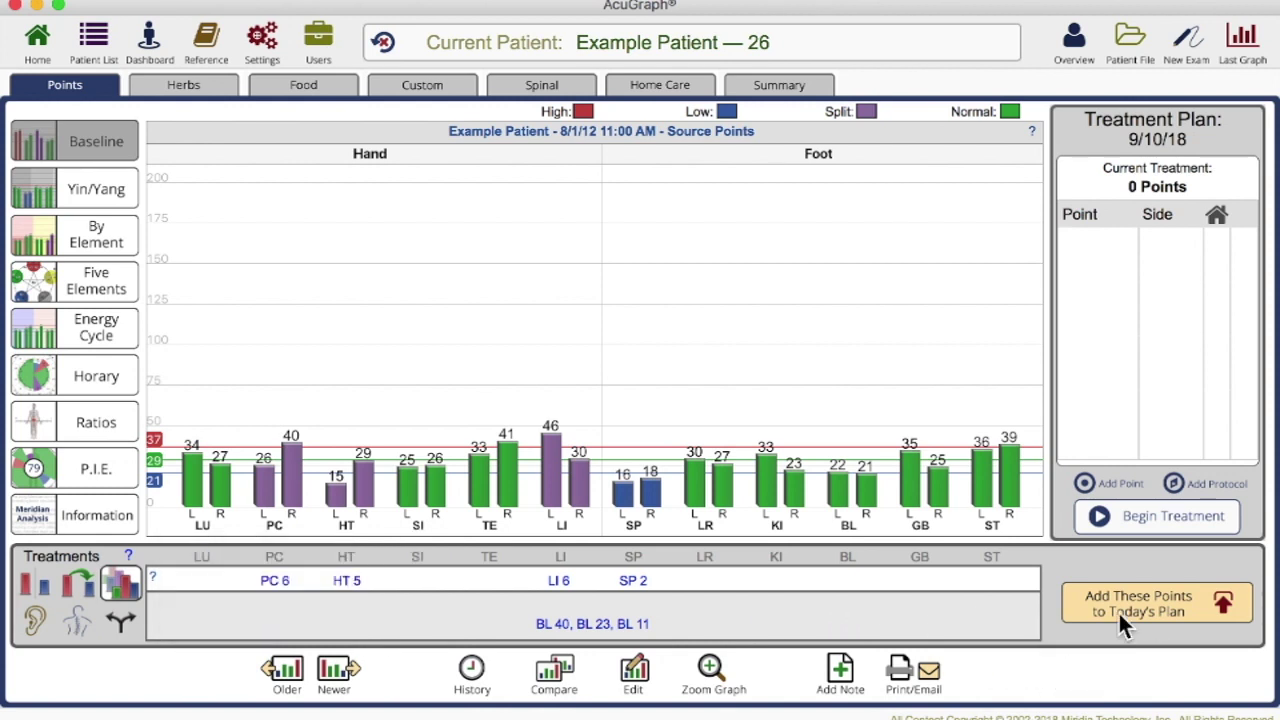
pyautogui.click(1168, 612)
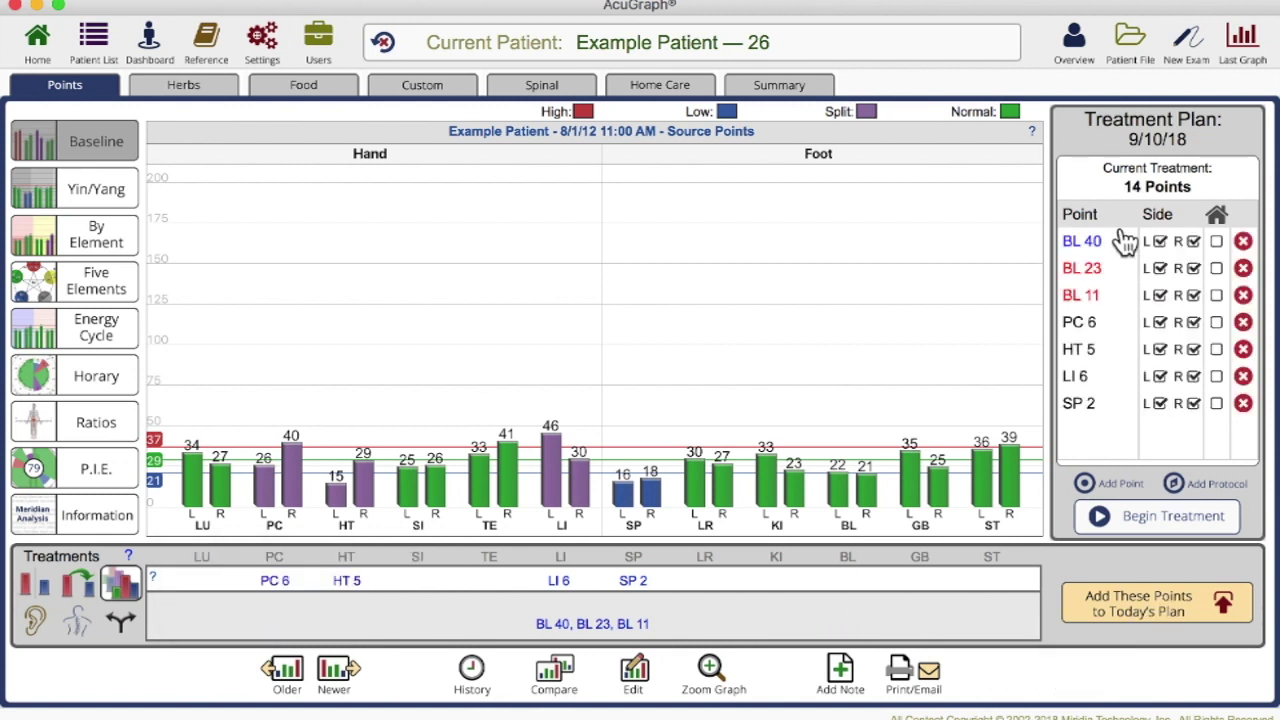